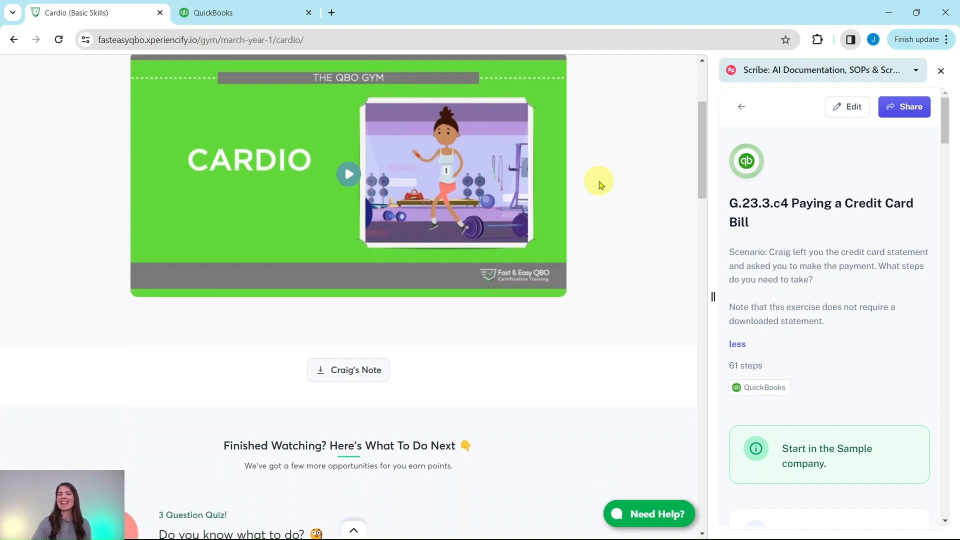
Review the Cardio lesson's quiz and hands-on exercises, and read the opening of the G.23.3.c4 Paying a Credit Card Bill guide
scroll(600, 184, down, 1)
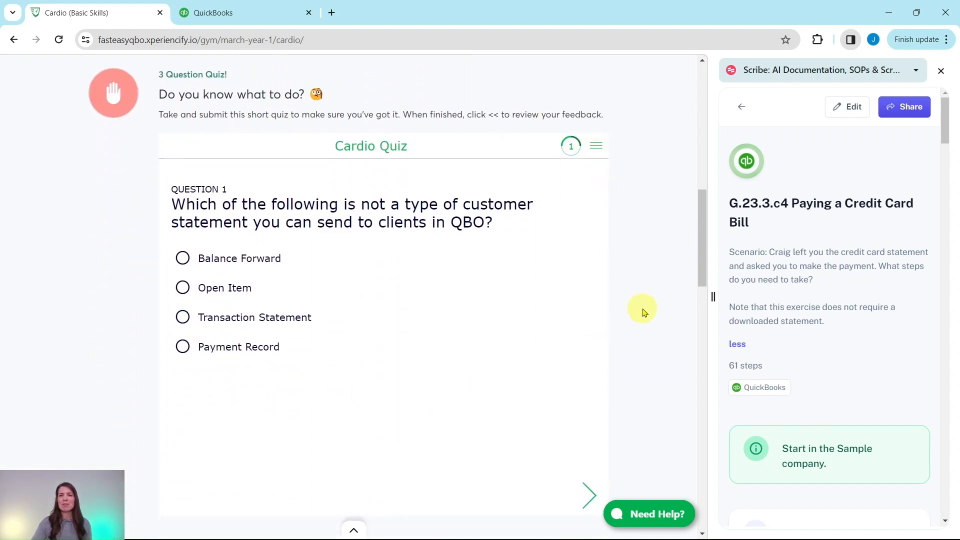
scroll(644, 292, down, 9)
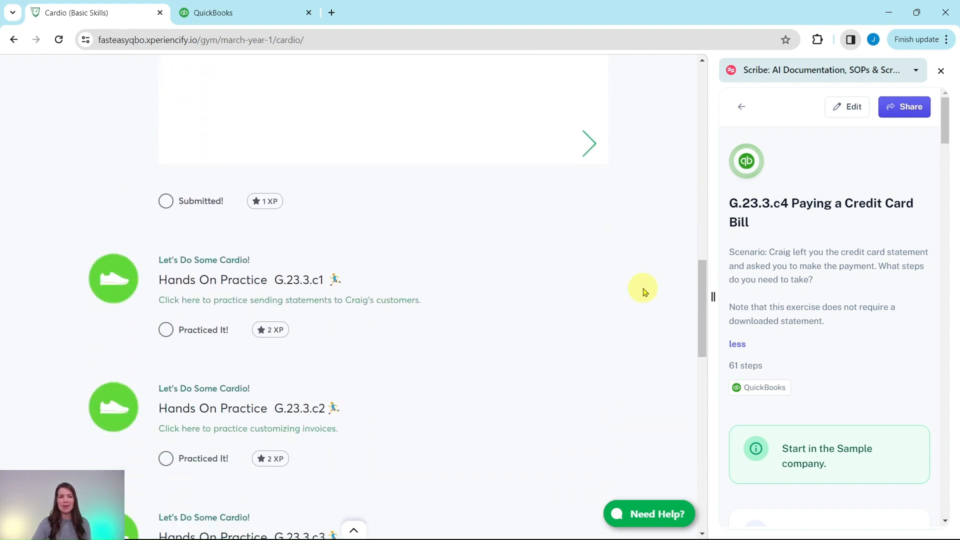
scroll(640, 284, down, 1)
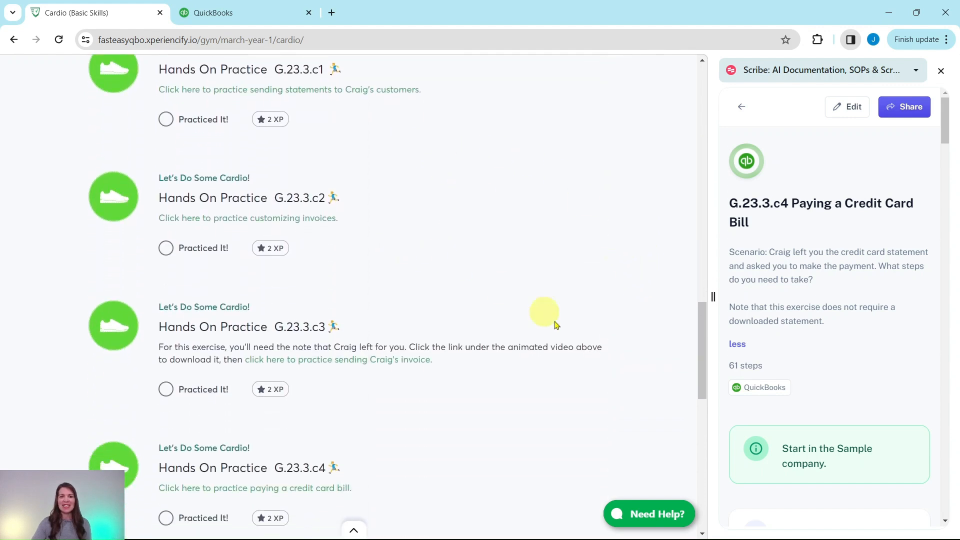
scroll(550, 330, down, 7)
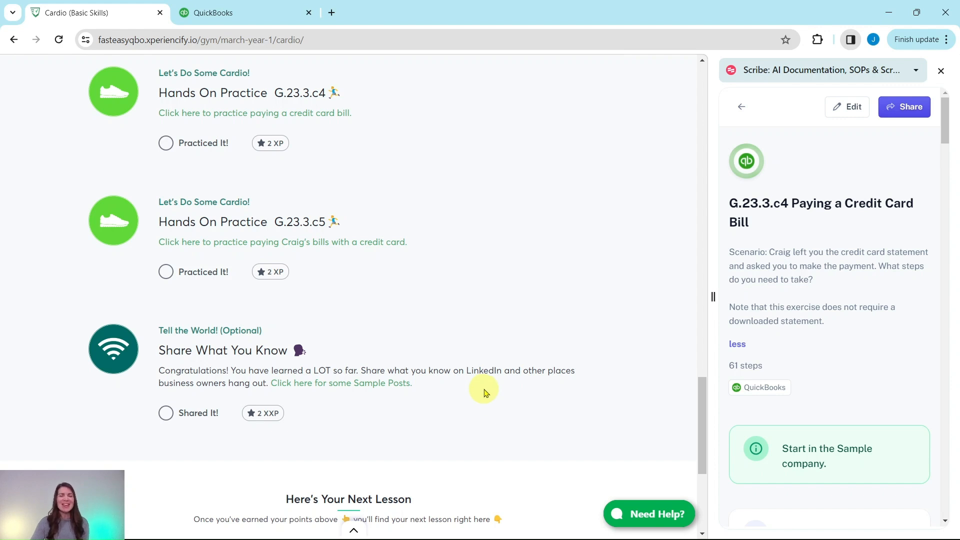
scroll(484, 352, up, 1)
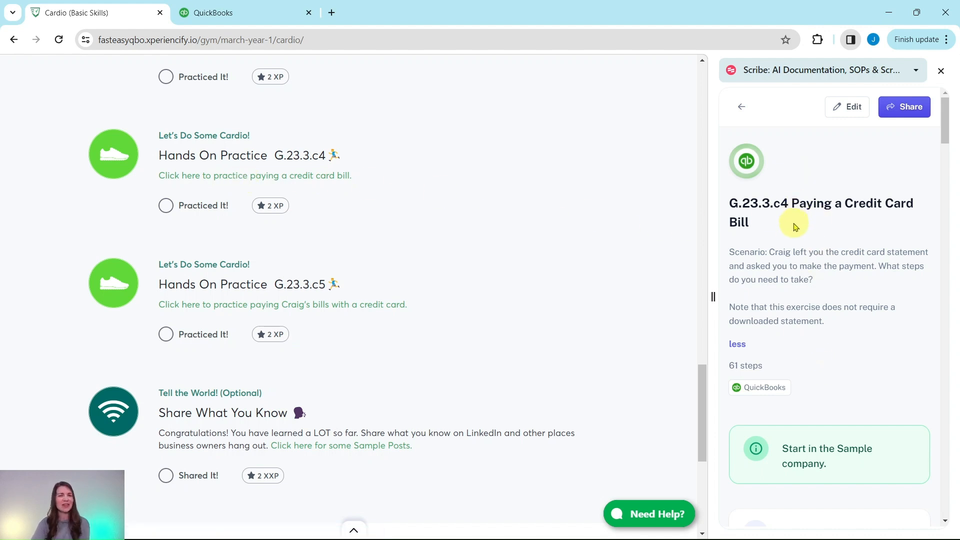
scroll(791, 222, down, 2)
scroll(793, 214, up, 1)
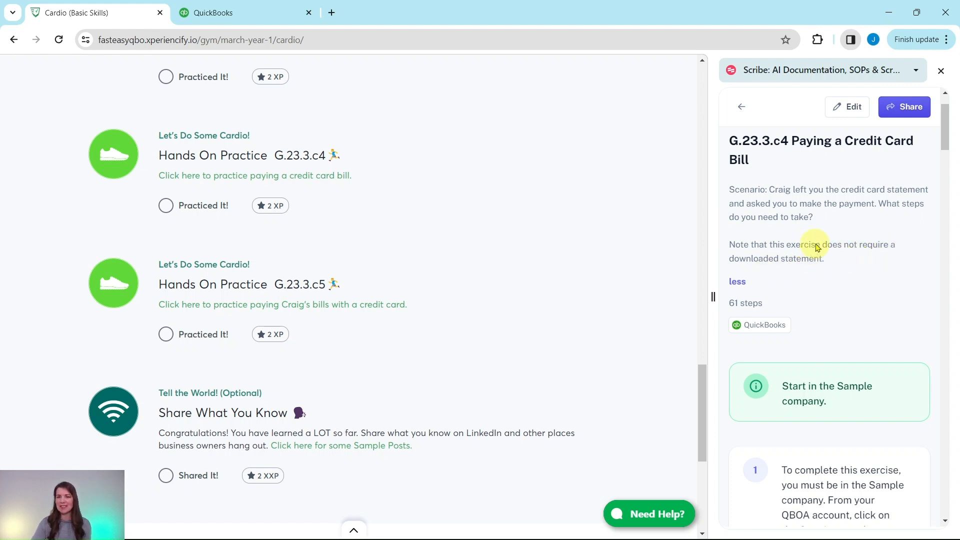
scroll(818, 245, down, 5)
scroll(819, 195, up, 2)
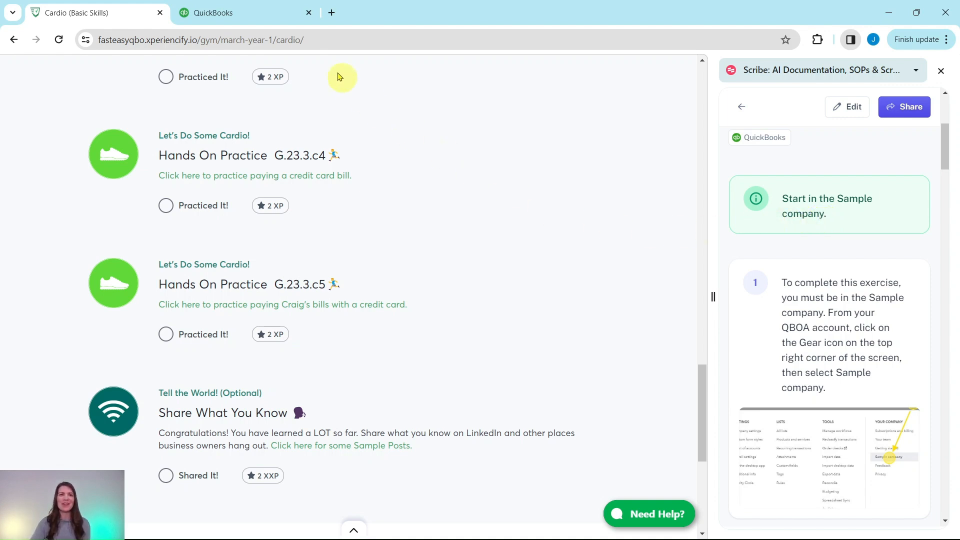
Switch to QuickBooks, open the sample company's bank transactions, and dismiss the bank connection introduction
click(253, 14)
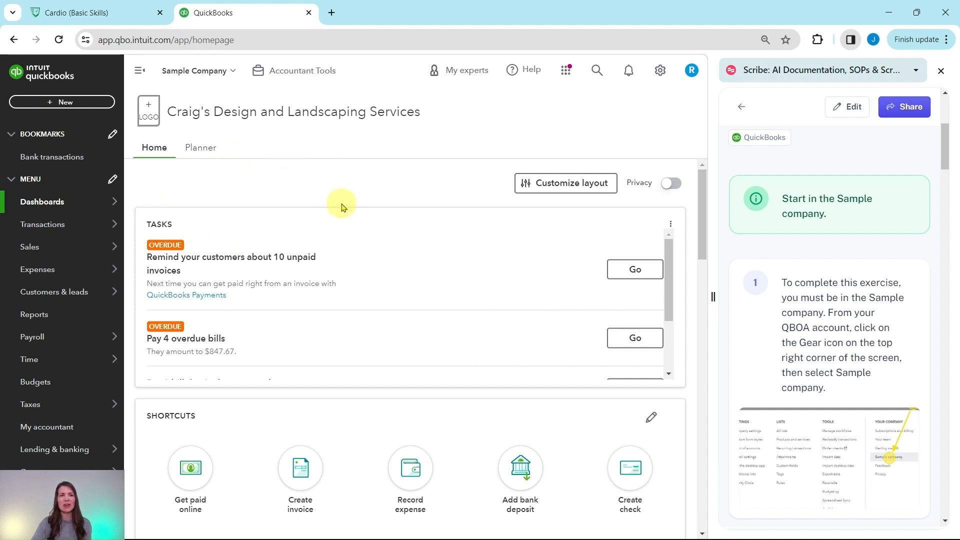
scroll(788, 245, down, 5)
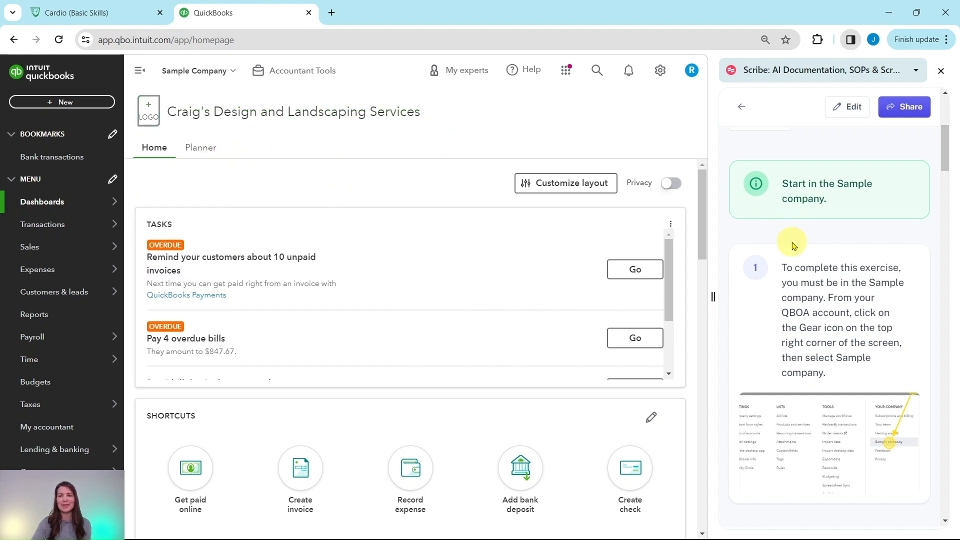
scroll(793, 245, down, 7)
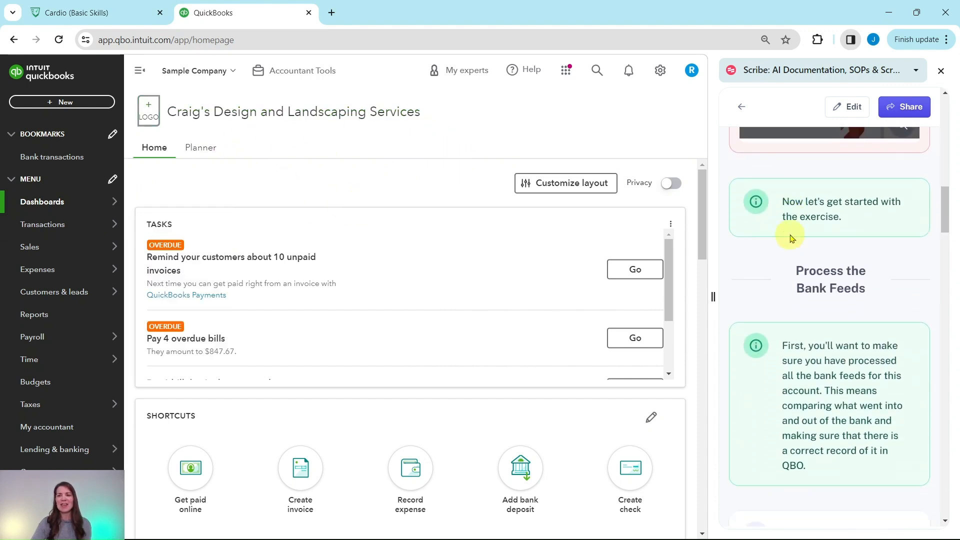
scroll(795, 239, down, 5)
scroll(791, 253, up, 2)
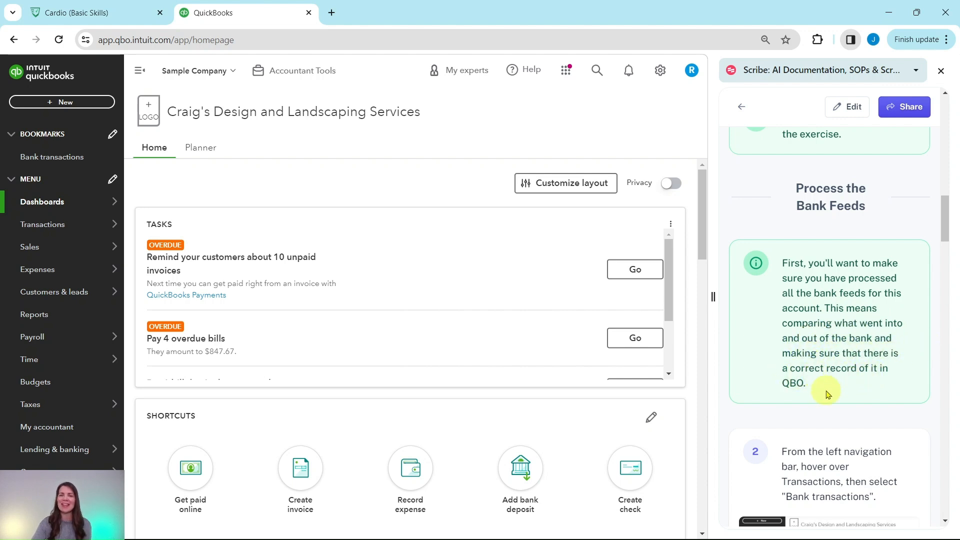
scroll(823, 380, down, 3)
scroll(823, 374, down, 3)
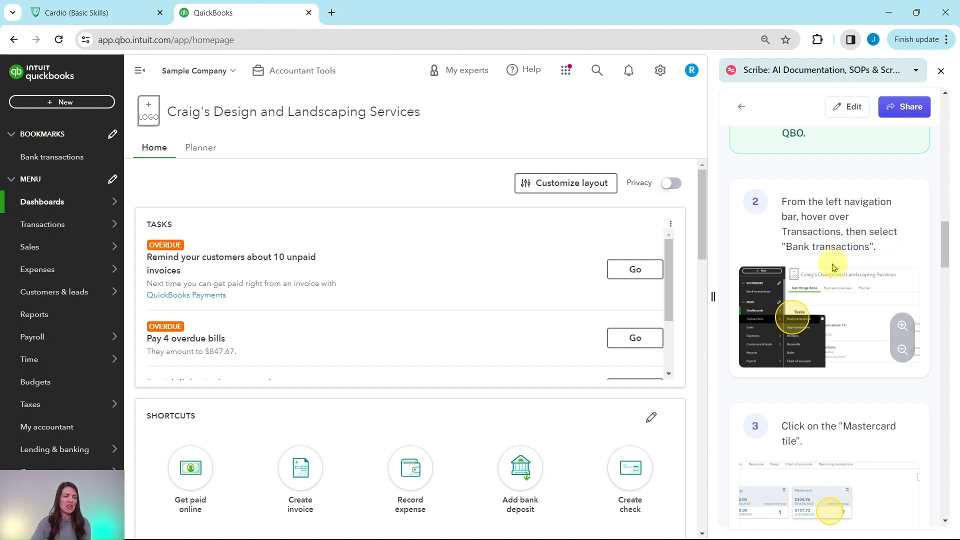
mouse_move(105, 226)
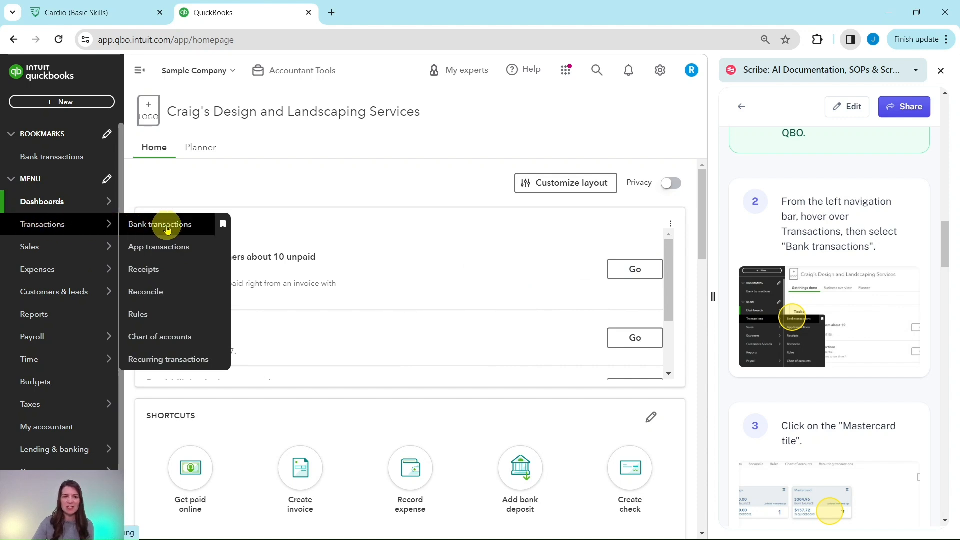
click(168, 228)
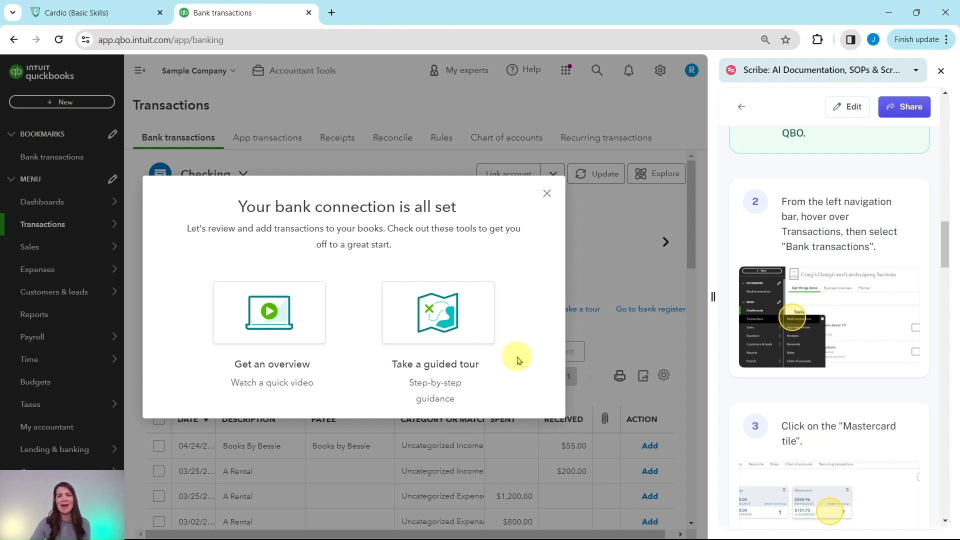
click(546, 195)
Display the Mastercard account's bank feed transactions for review
scroll(781, 240, down, 4)
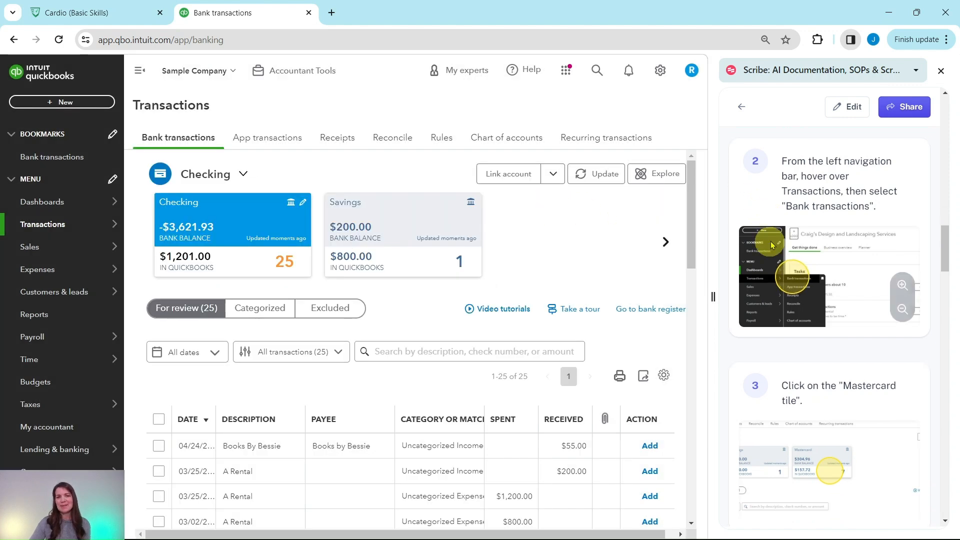
scroll(785, 244, down, 1)
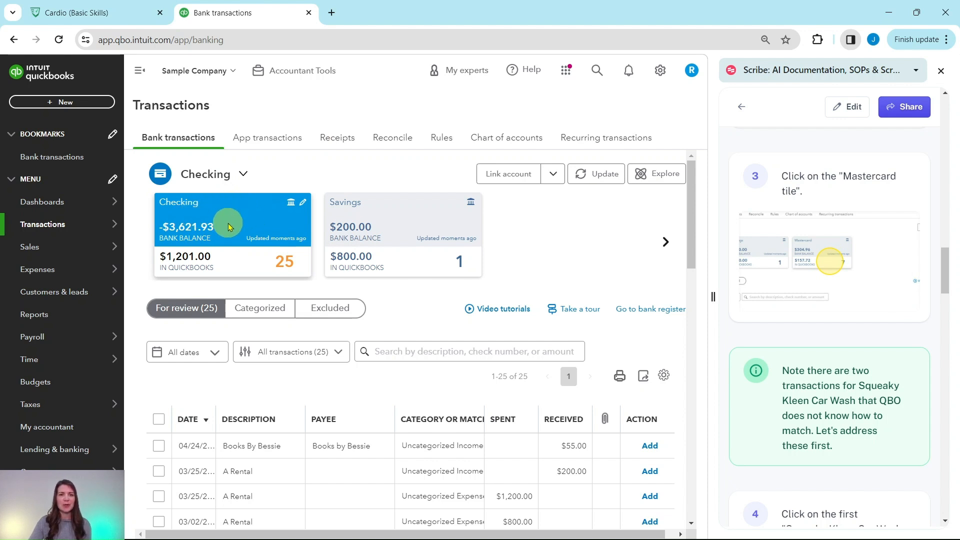
click(666, 243)
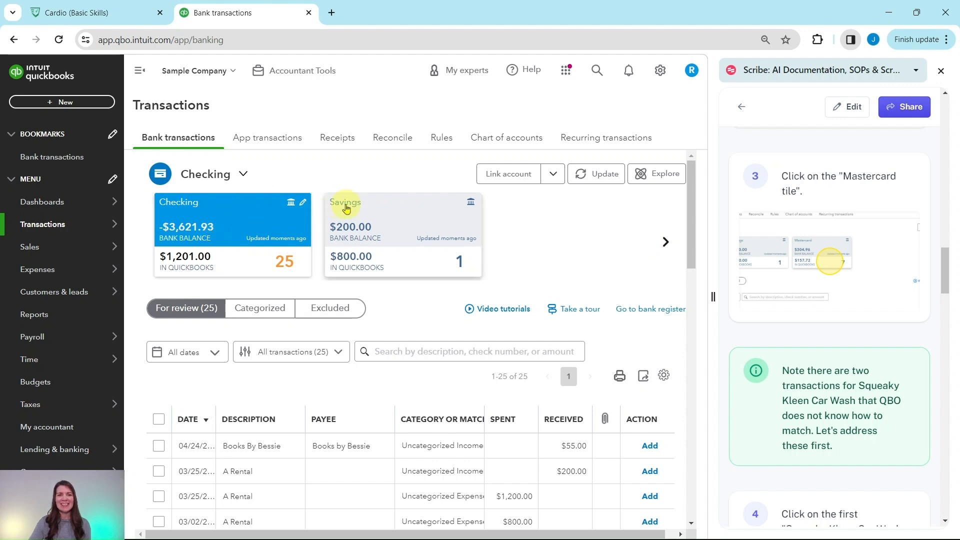
click(666, 242)
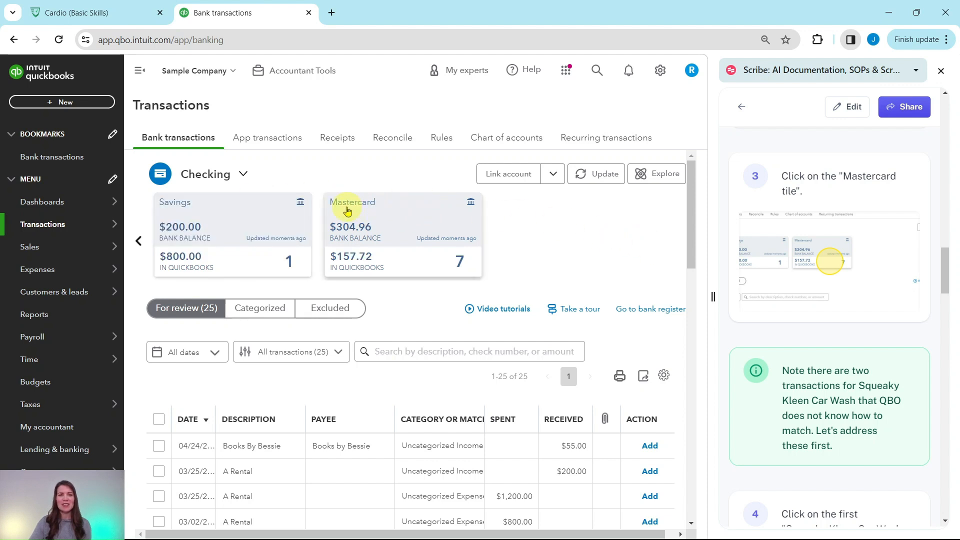
click(407, 213)
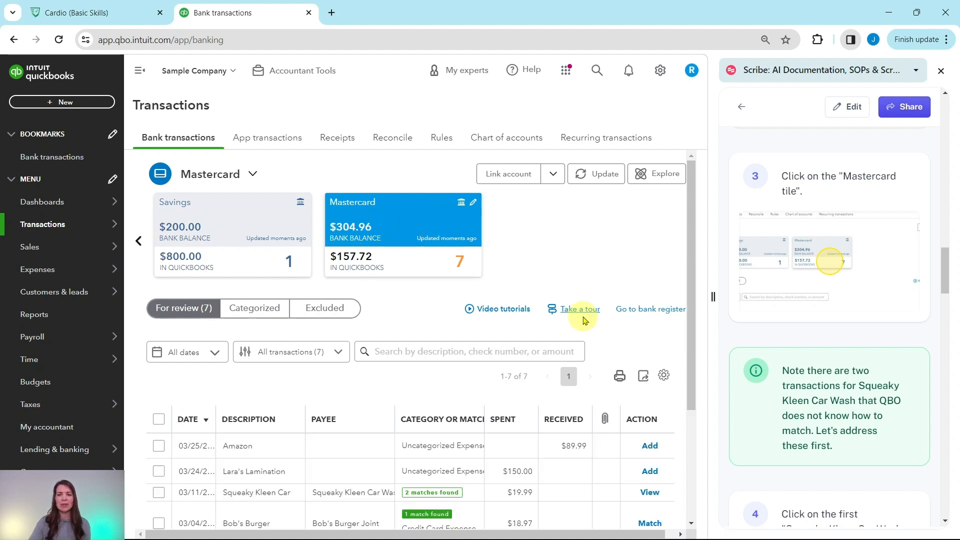
Match the 03/11 Squeaky Kleen Car Wash transaction to the suggested credit card expense dated 03/11/2024
scroll(482, 338, down, 3)
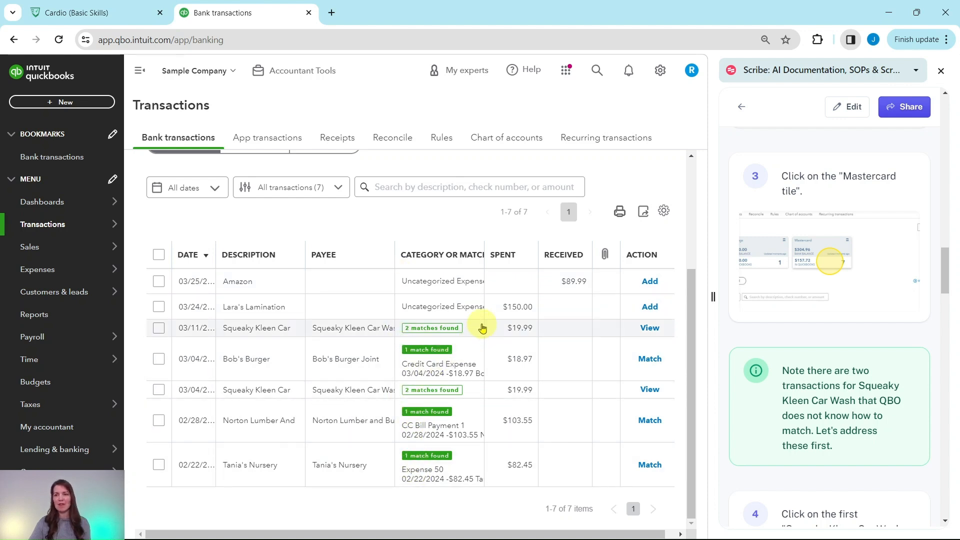
scroll(804, 326, down, 4)
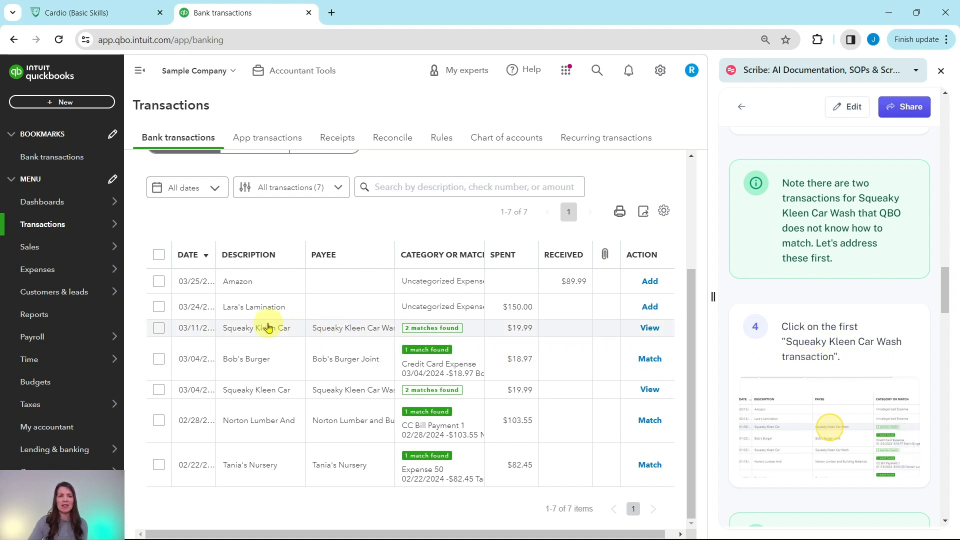
click(281, 337)
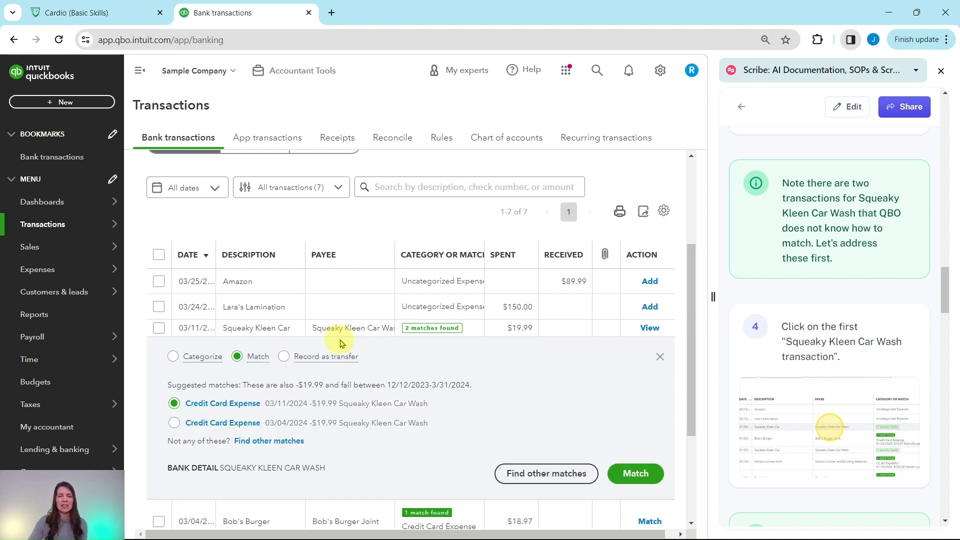
scroll(340, 340, down, 3)
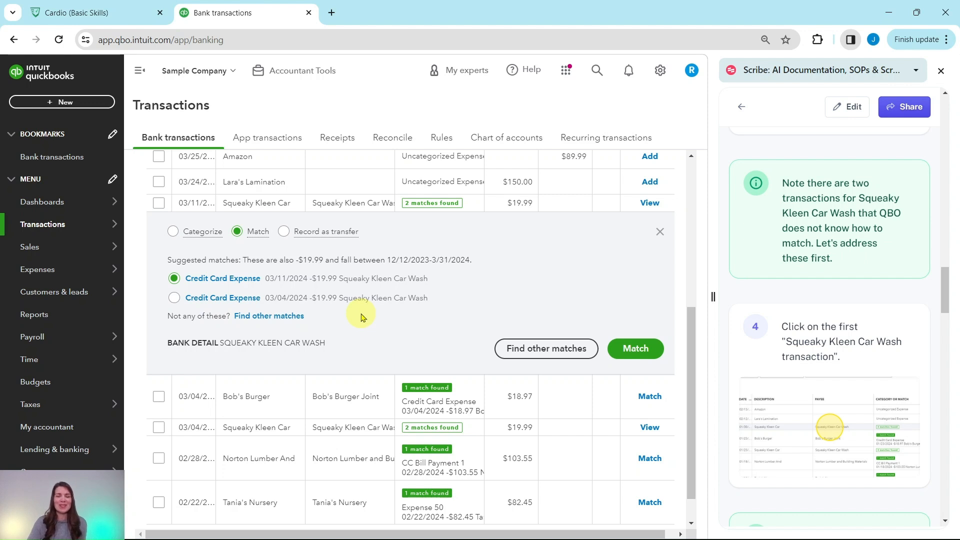
scroll(782, 279, down, 7)
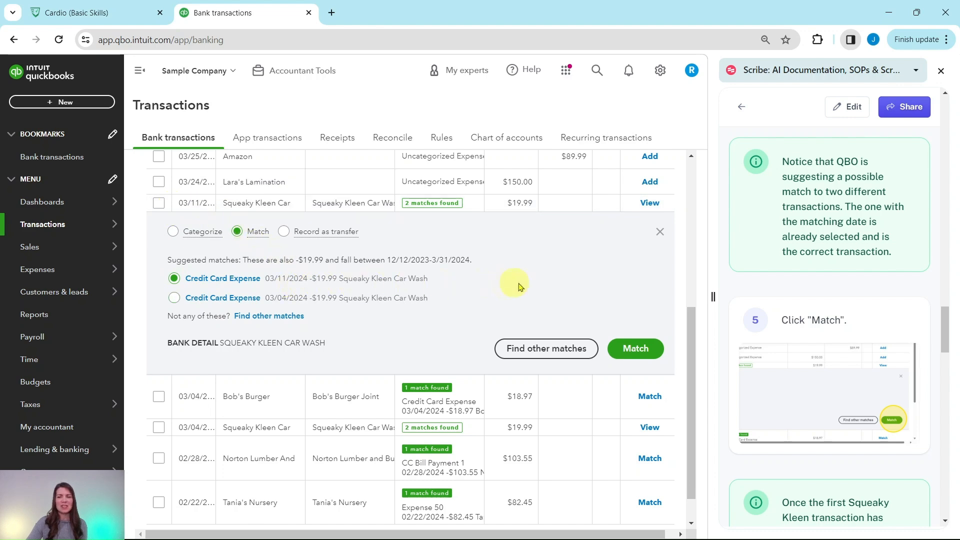
click(632, 353)
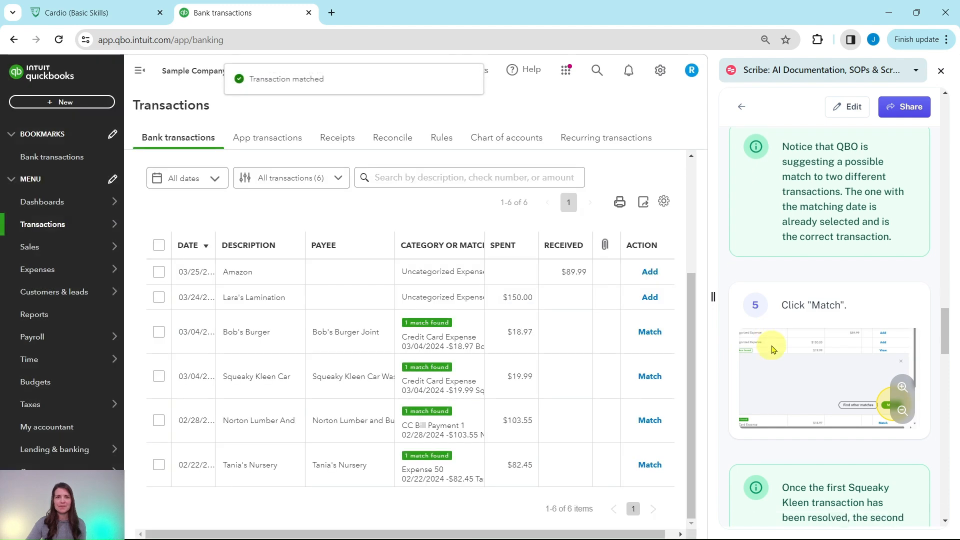
Select the Bob's Burger, Squeaky Kleen Car, Norton Lumber and Tania's Nursery transactions and accept their matches together
scroll(772, 350, down, 5)
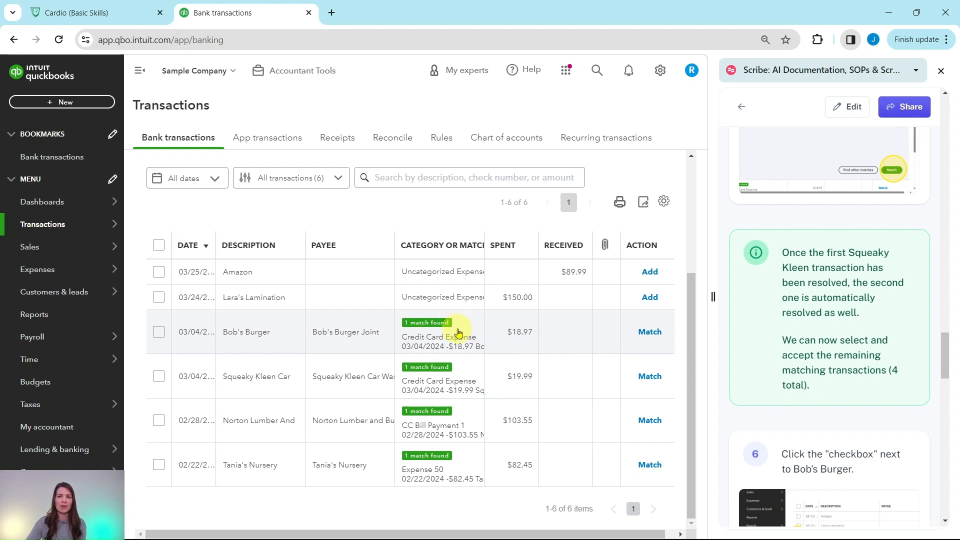
click(159, 333)
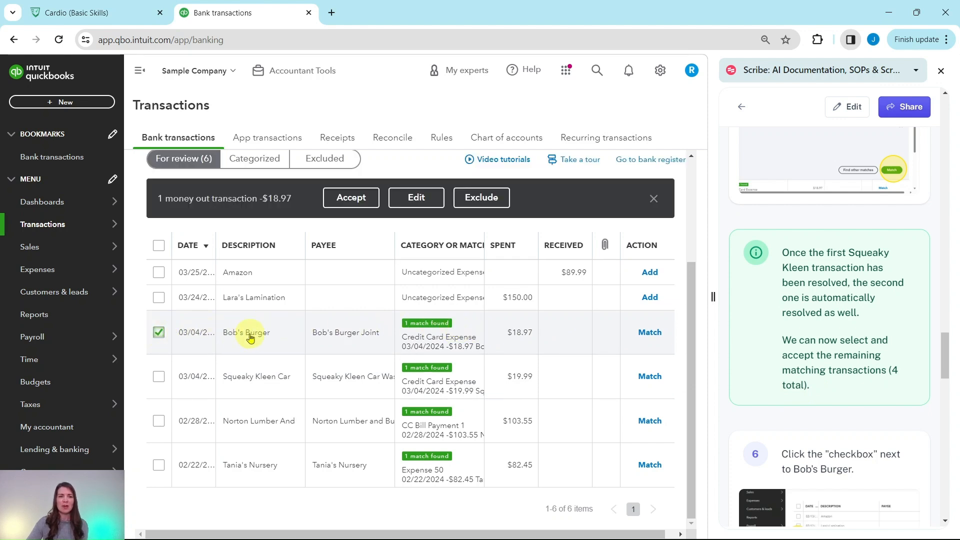
click(159, 377)
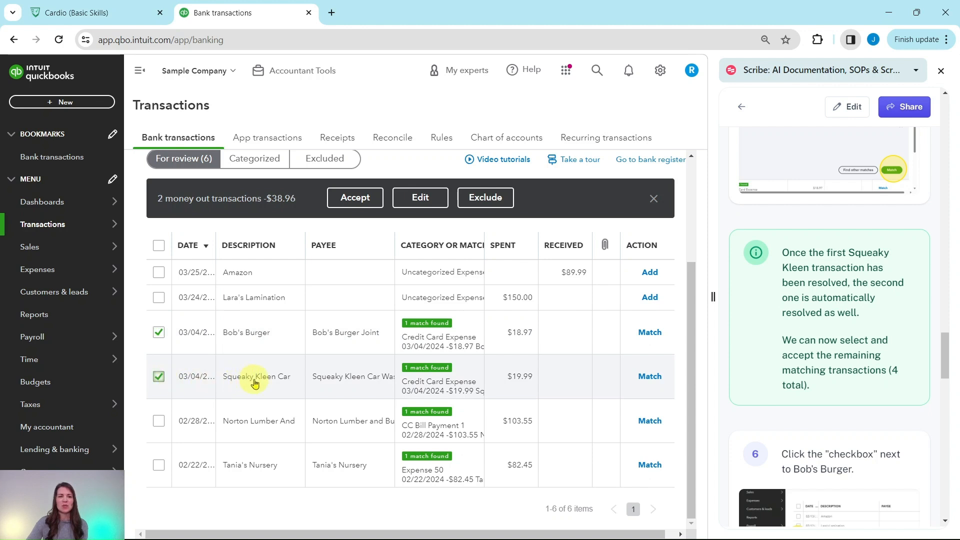
click(158, 421)
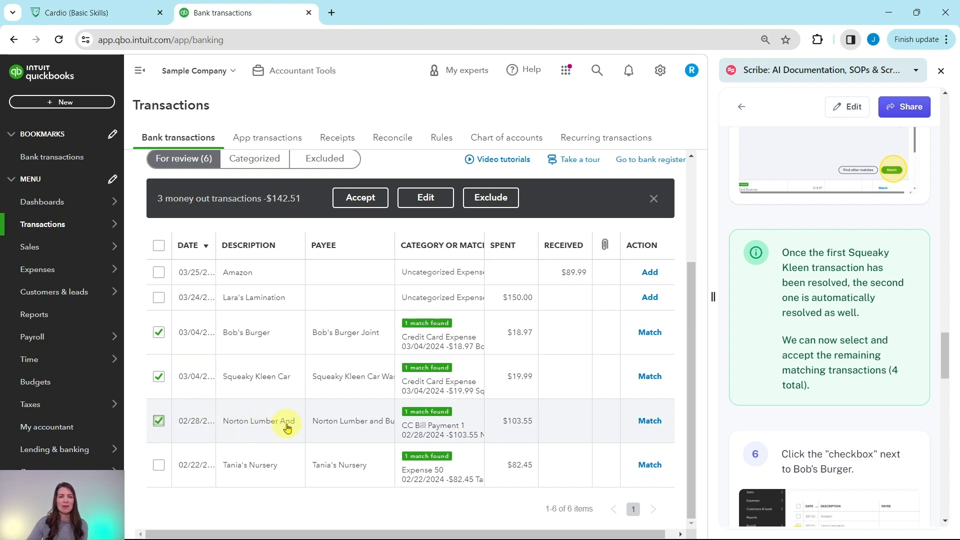
click(158, 468)
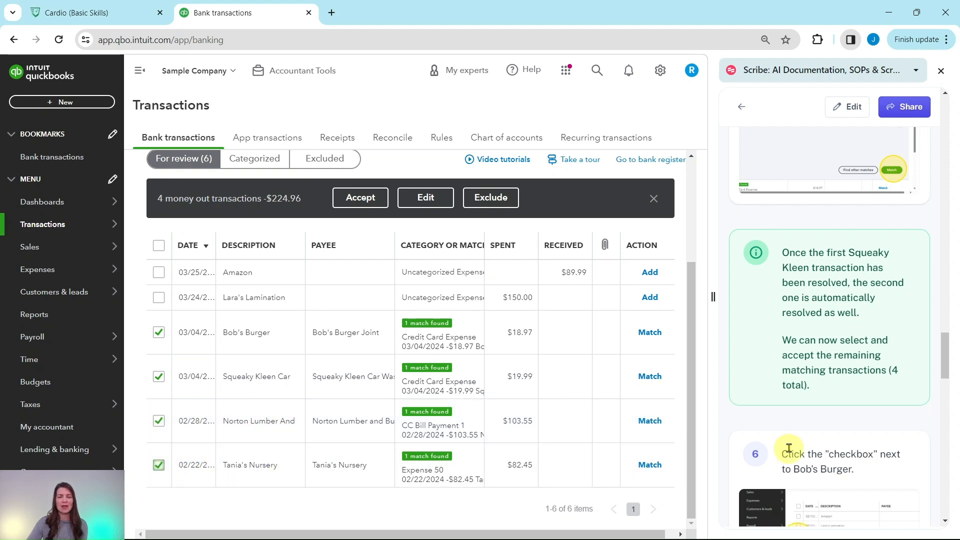
scroll(800, 430, down, 10)
scroll(830, 325, down, 8)
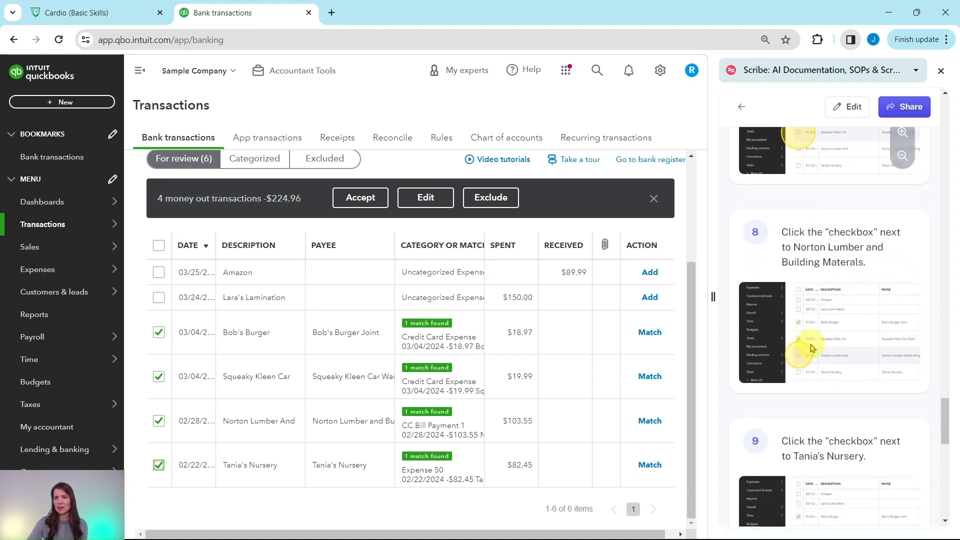
scroll(832, 309, down, 3)
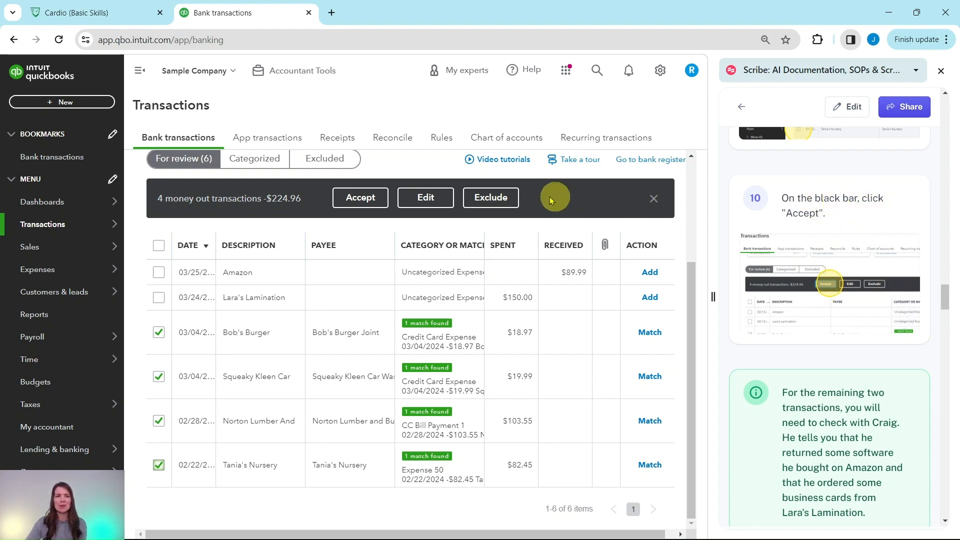
click(361, 198)
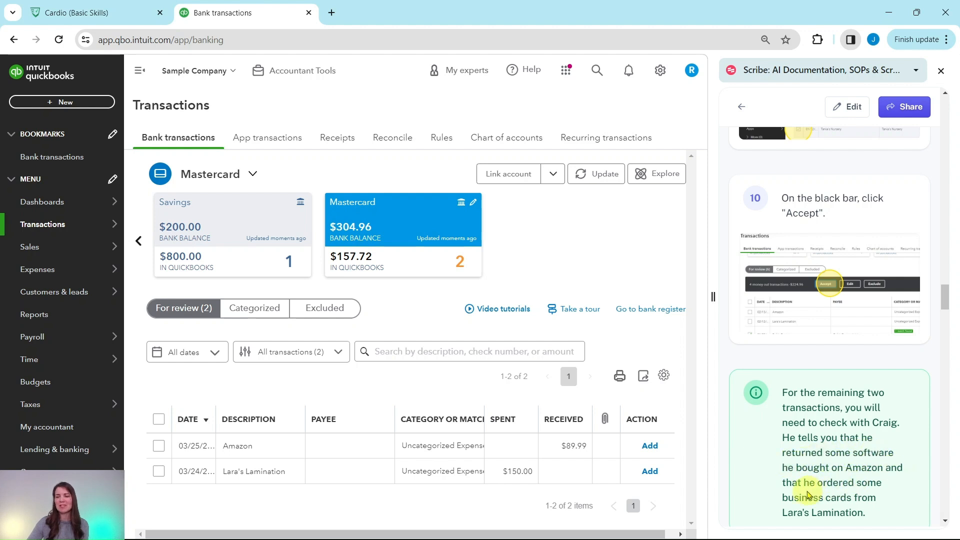
Expand the 03/25 Amazon transaction and start a new payee named Amazon for it
scroll(825, 440, down, 8)
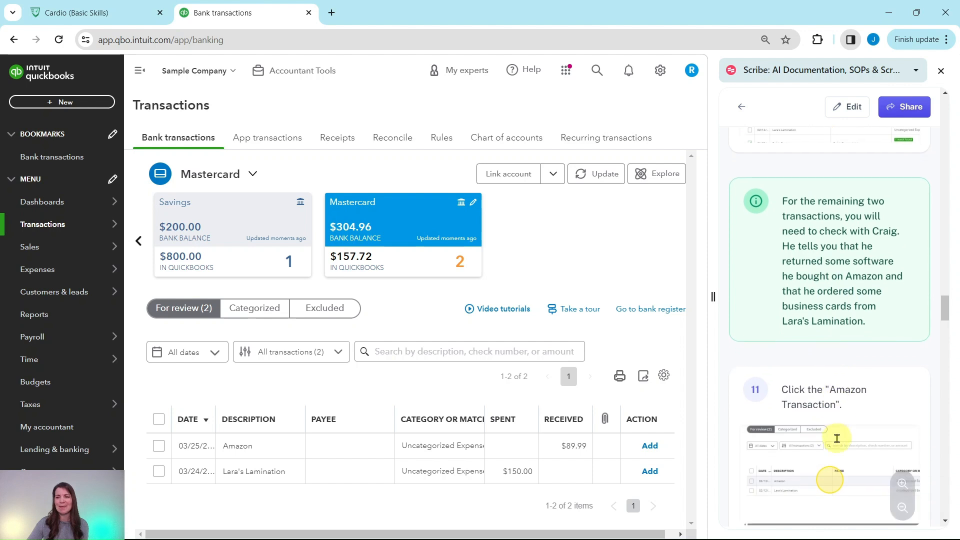
scroll(837, 432, down, 1)
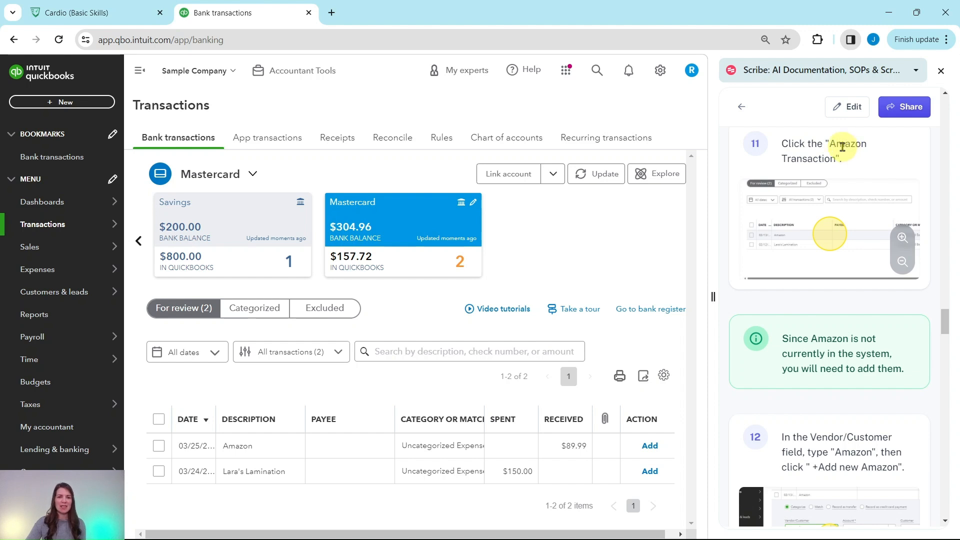
click(296, 448)
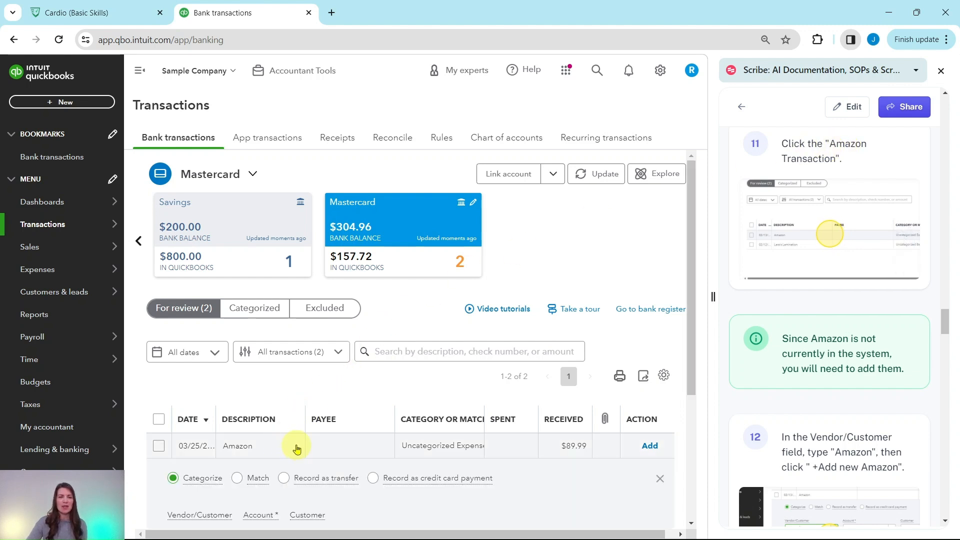
scroll(350, 420, down, 5)
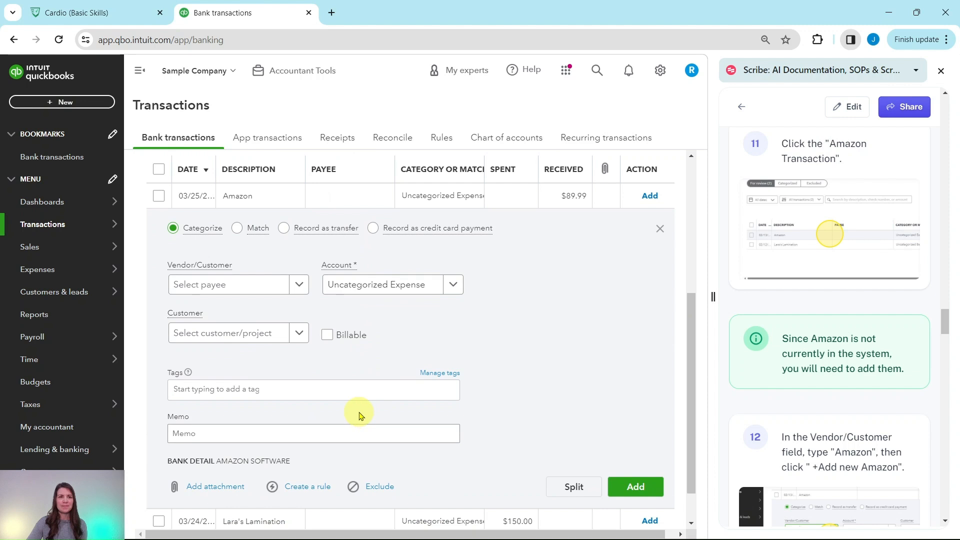
scroll(359, 415, down, 2)
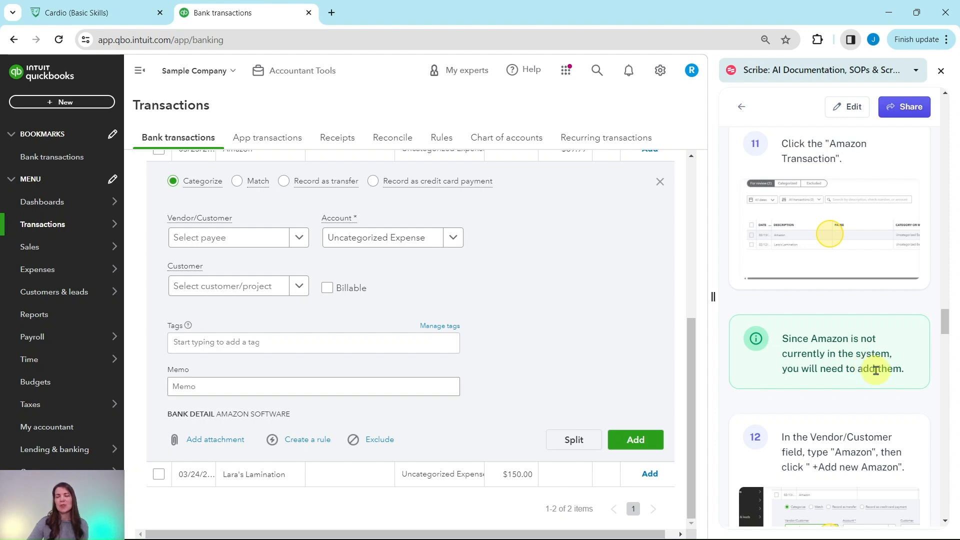
scroll(874, 371, down, 5)
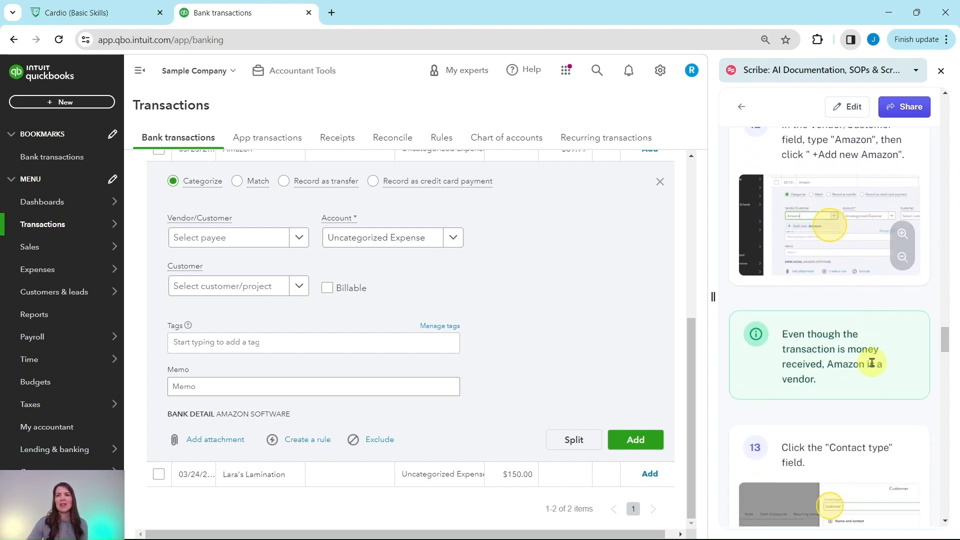
scroll(871, 287, up, 1)
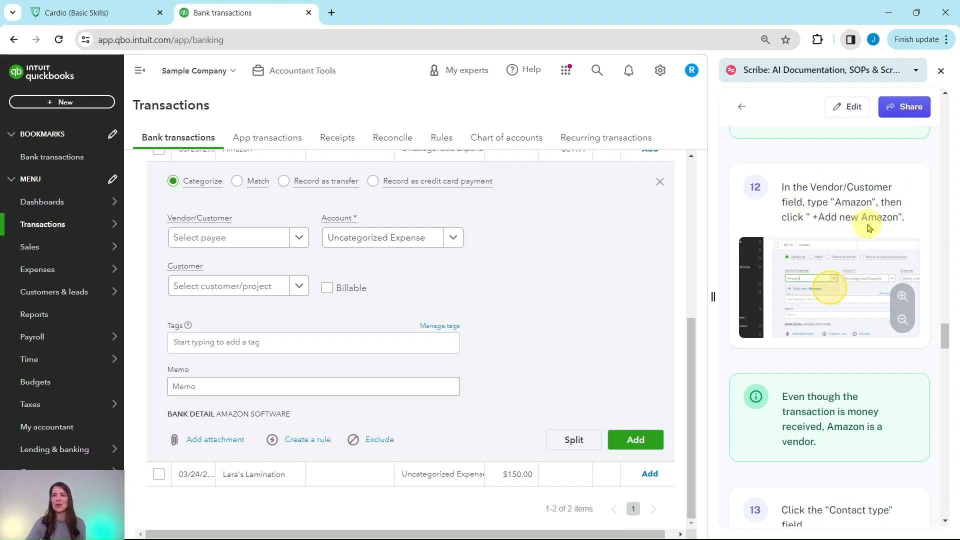
click(215, 243)
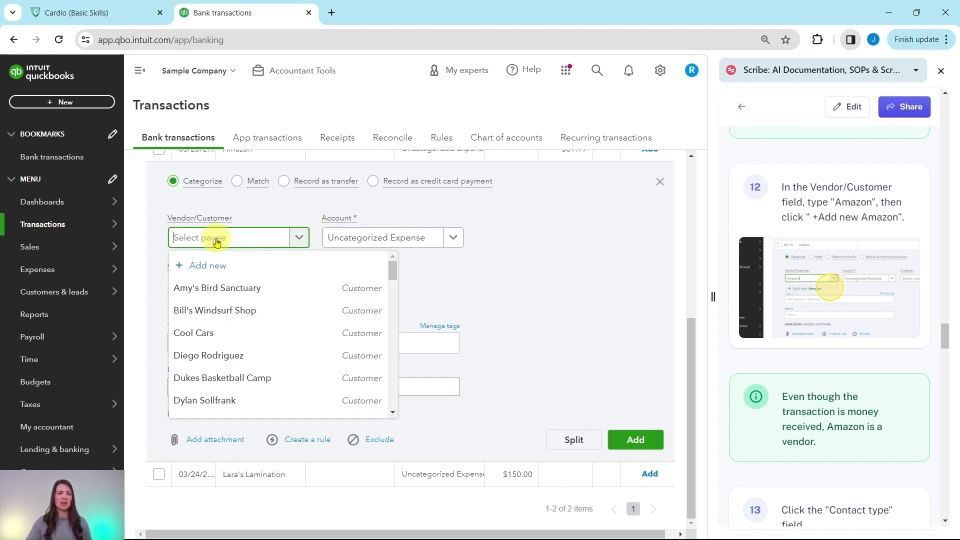
text(Amazon)
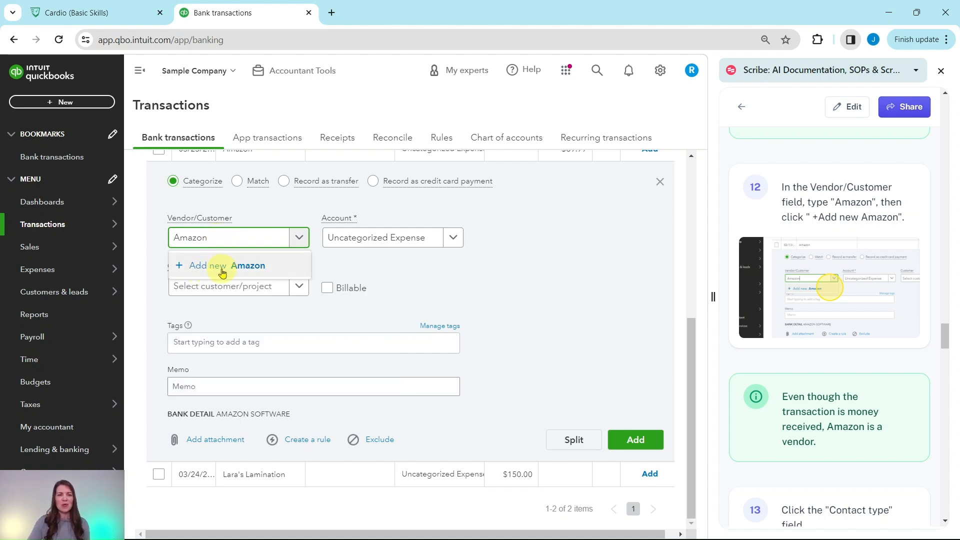
click(222, 271)
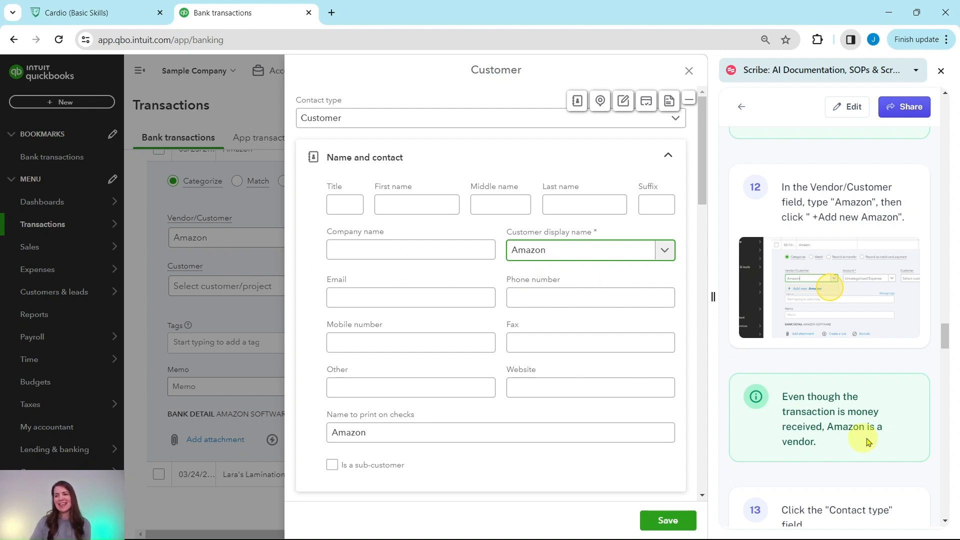
Set the new Amazon contact's type to Vendor and save it
scroll(810, 430, down, 6)
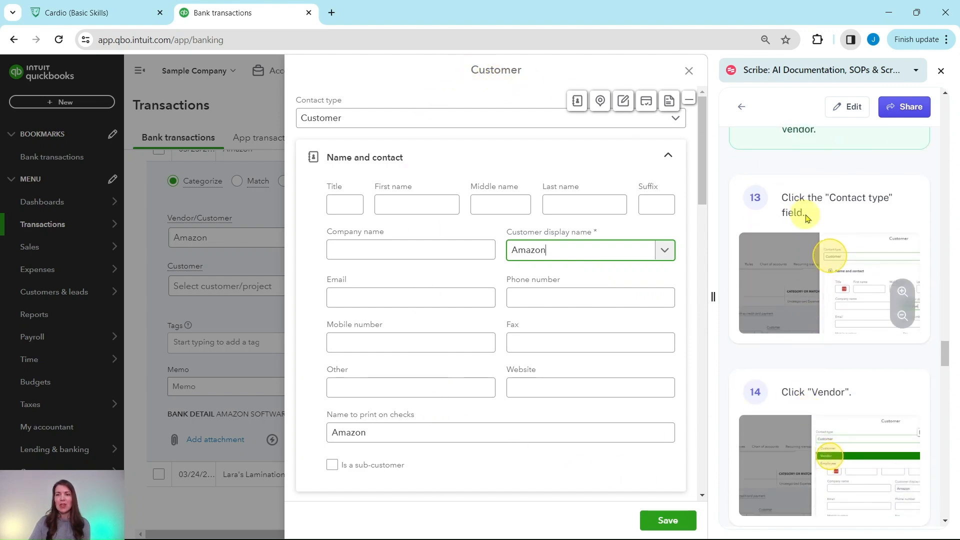
scroll(825, 251, down, 1)
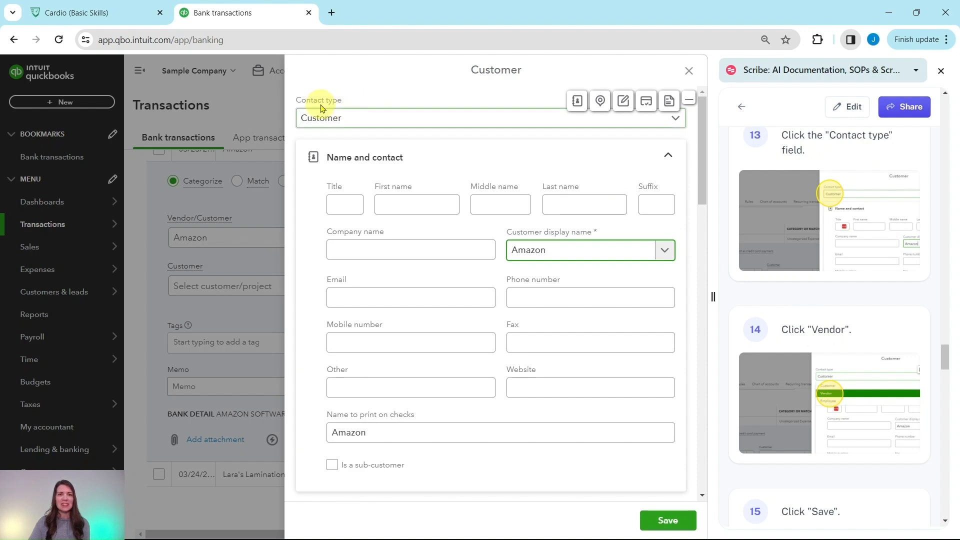
click(324, 126)
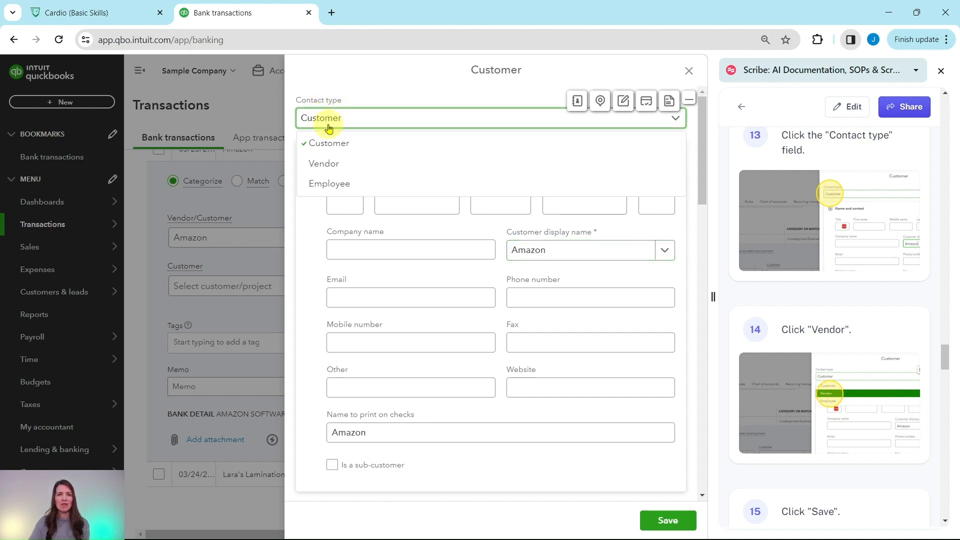
click(325, 169)
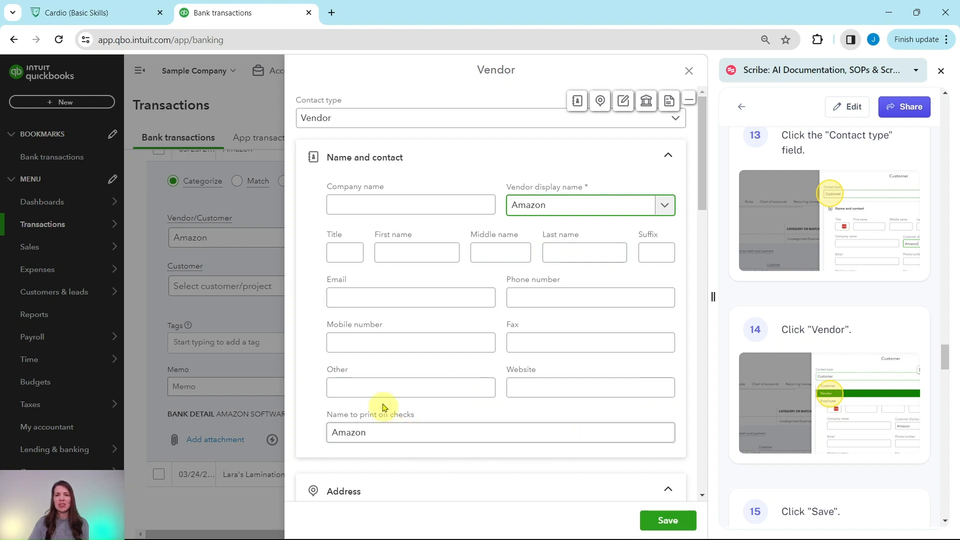
scroll(781, 290, down, 4)
scroll(782, 279, down, 1)
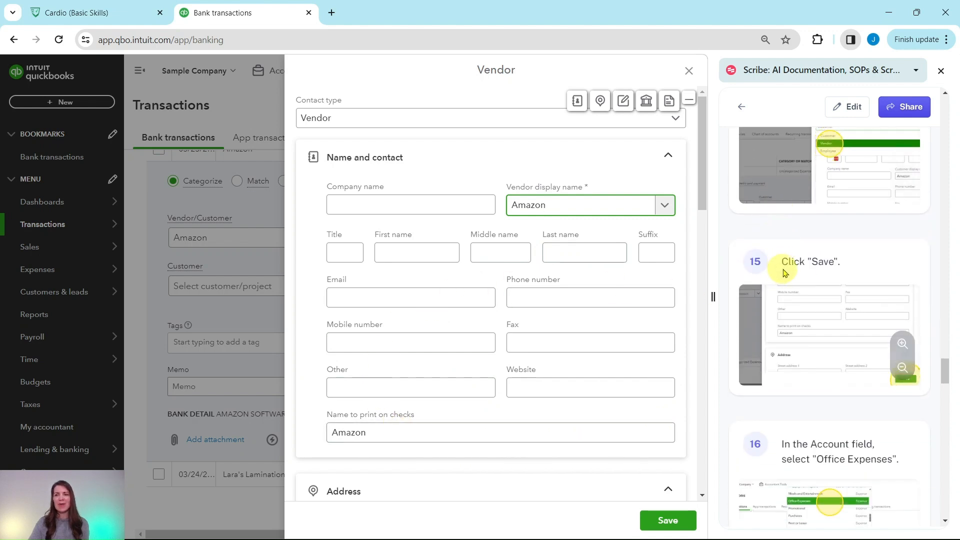
click(669, 523)
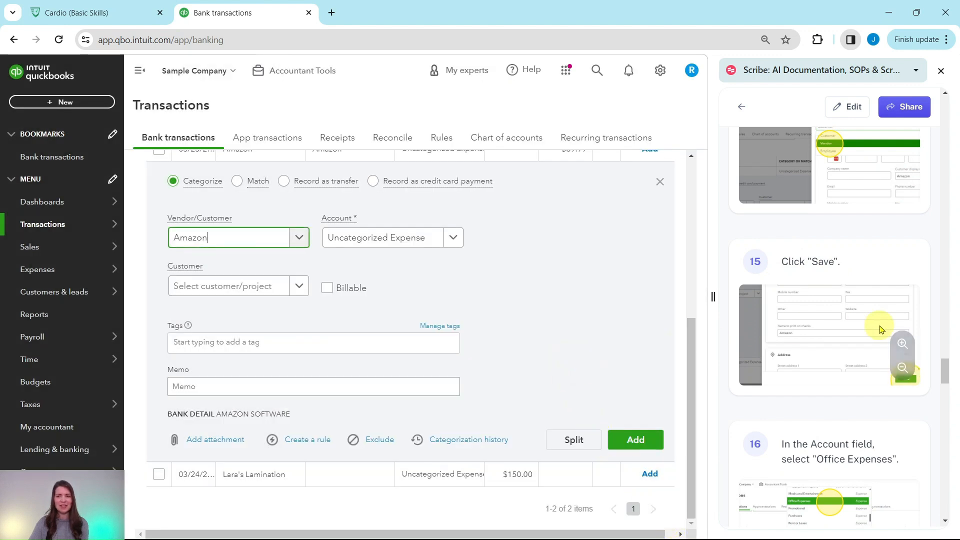
Categorize the Amazon transaction under the Office Expenses account and add it to the books
scroll(878, 333, down, 5)
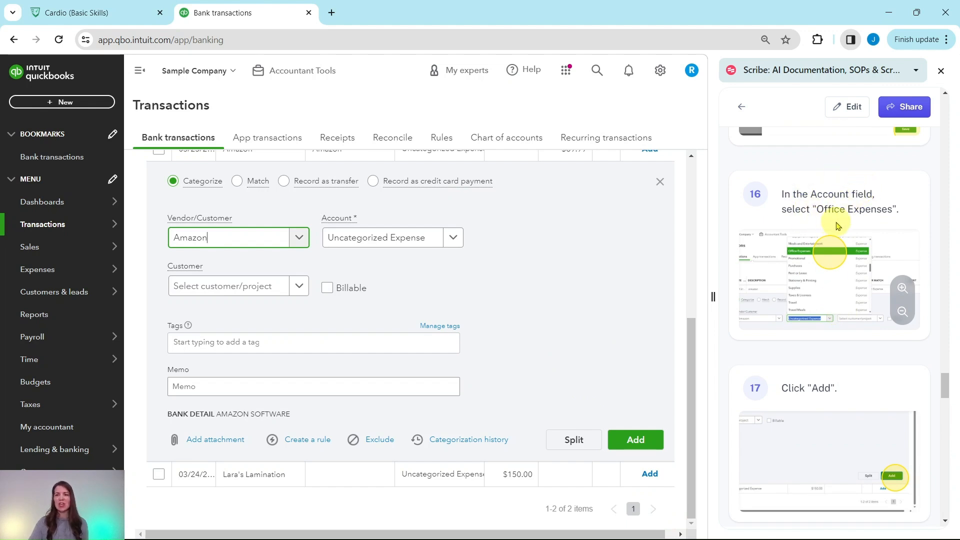
click(455, 242)
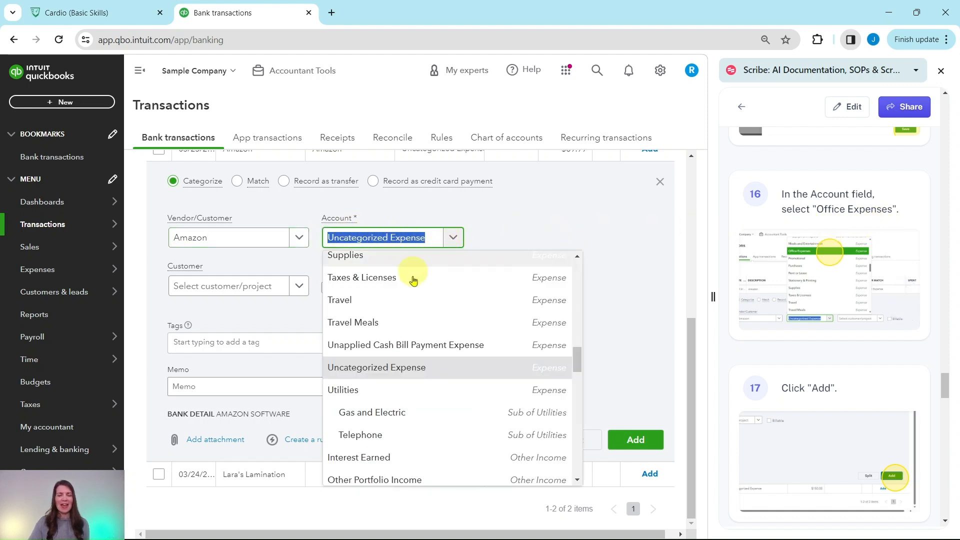
scroll(418, 318, up, 4)
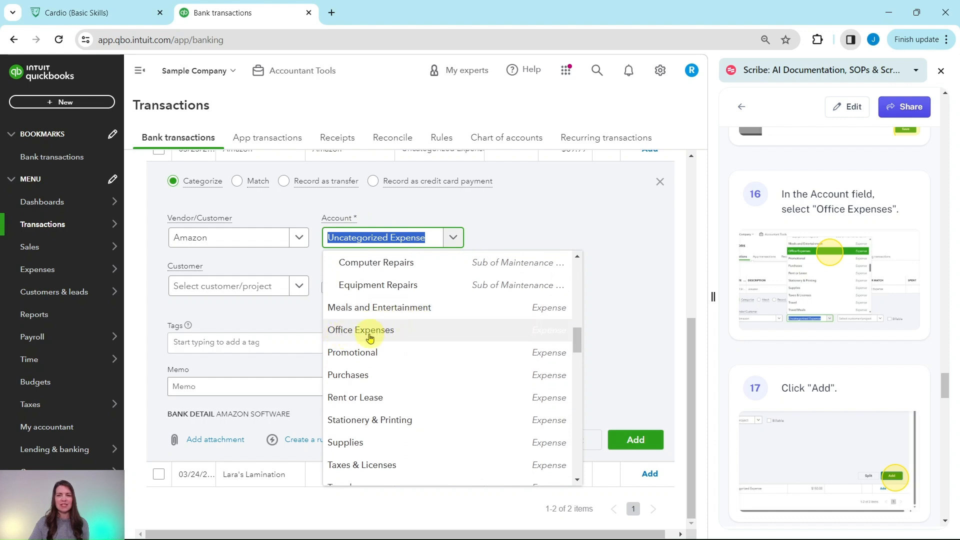
click(370, 332)
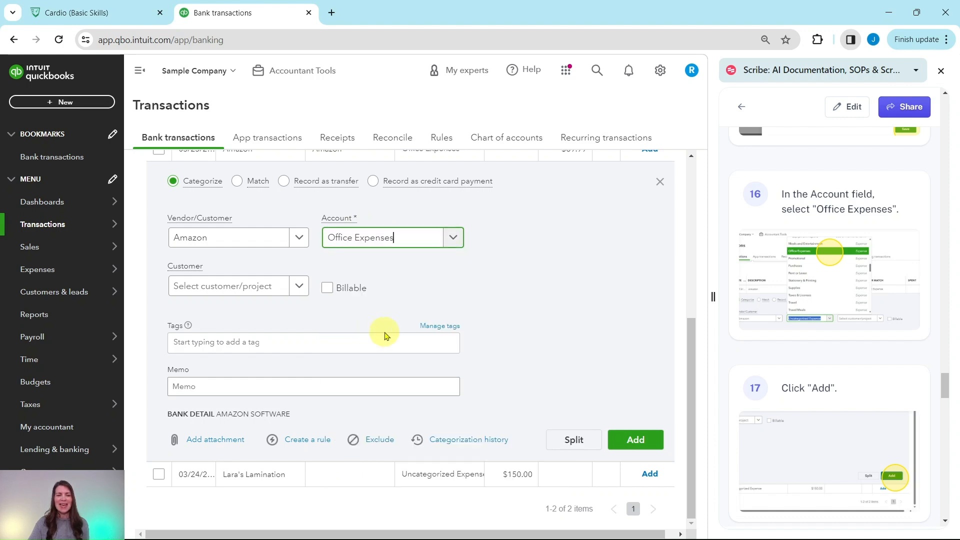
click(639, 439)
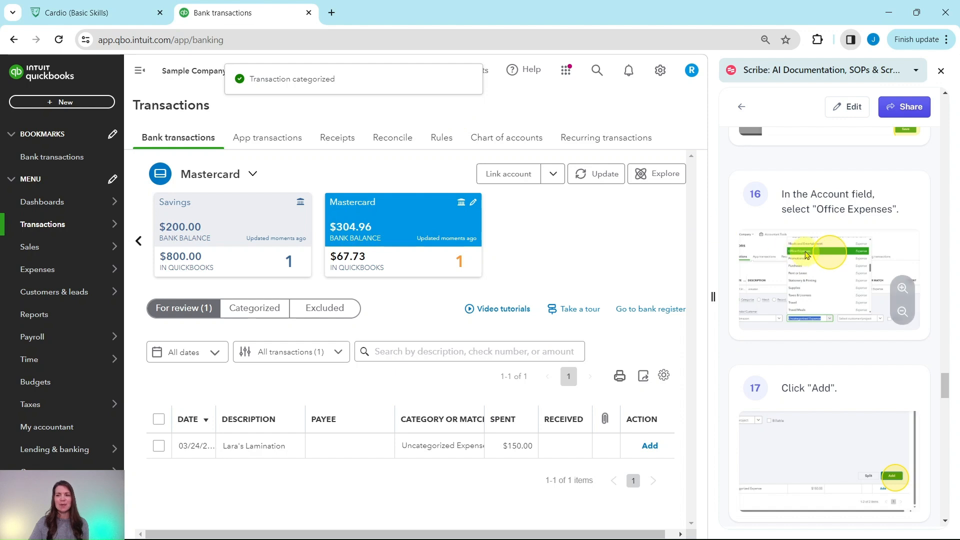
Expand the 03/24 Lara's Lamination transaction and save Lara's Lamination as a new vendor for its payee
scroll(809, 254, down, 8)
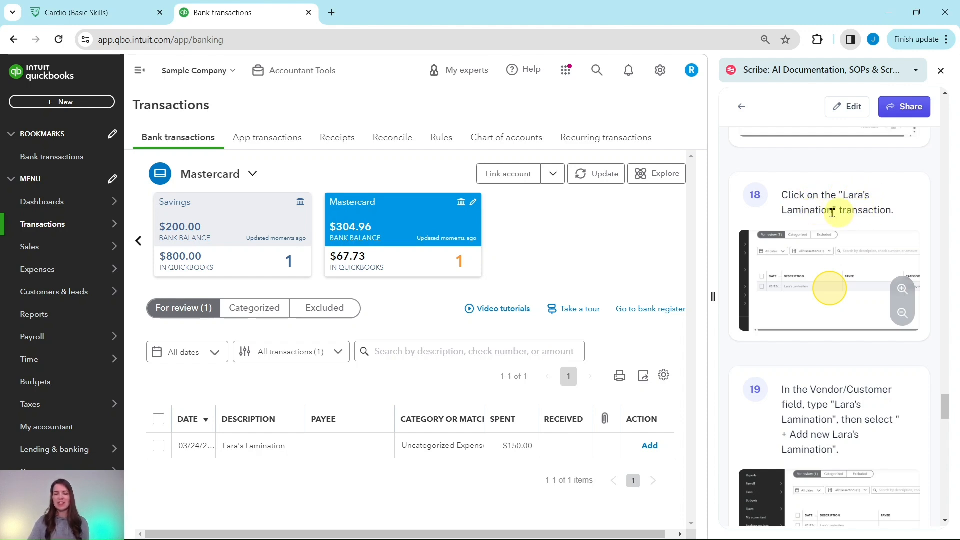
click(303, 454)
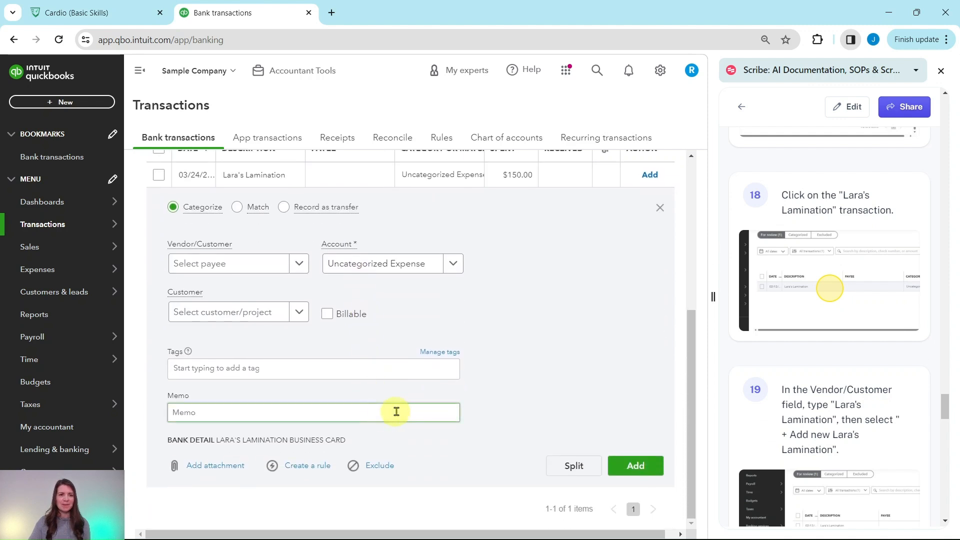
scroll(825, 380, down, 4)
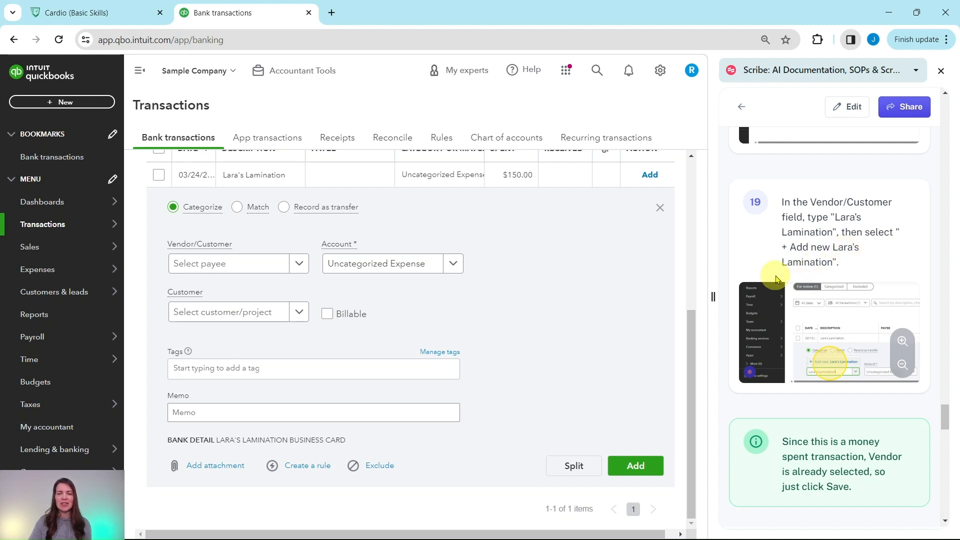
click(236, 270)
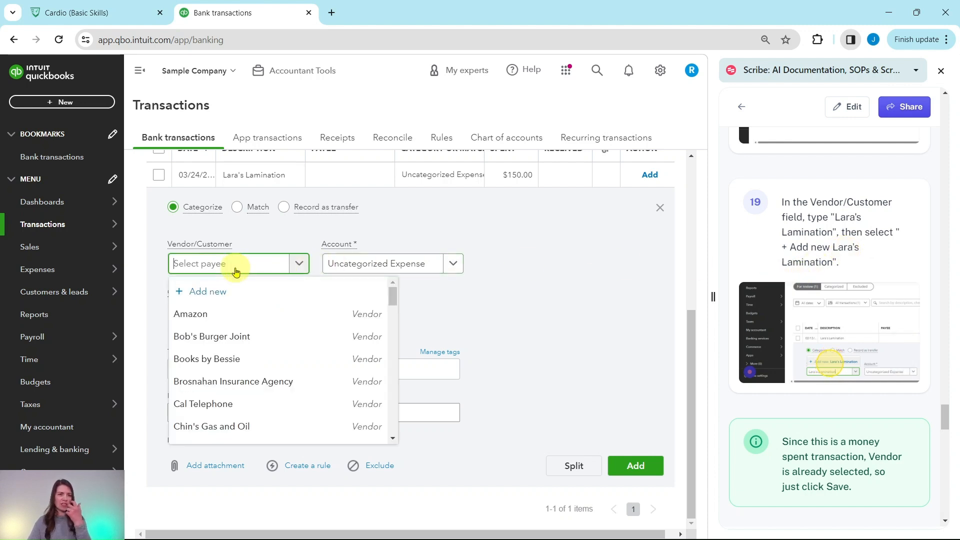
text(Lara')
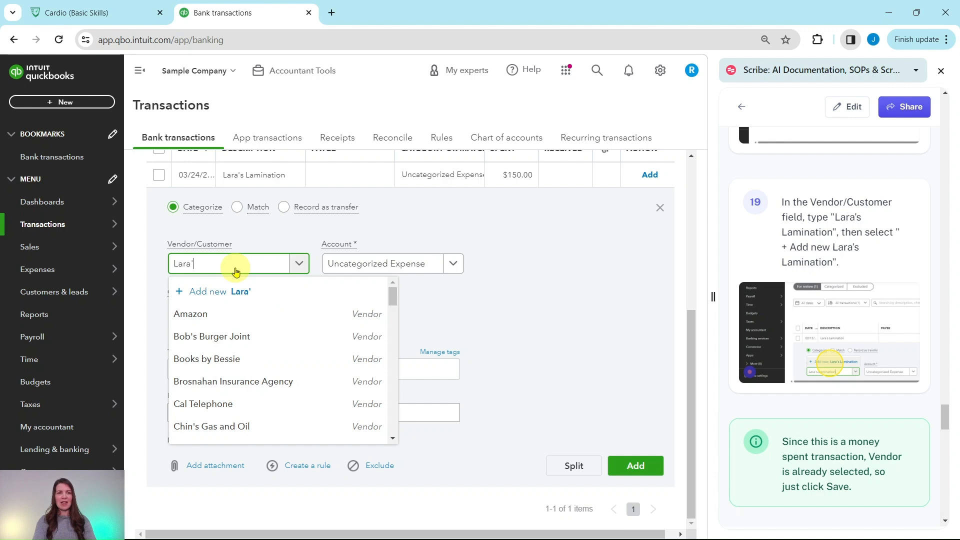
text(s Lamination)
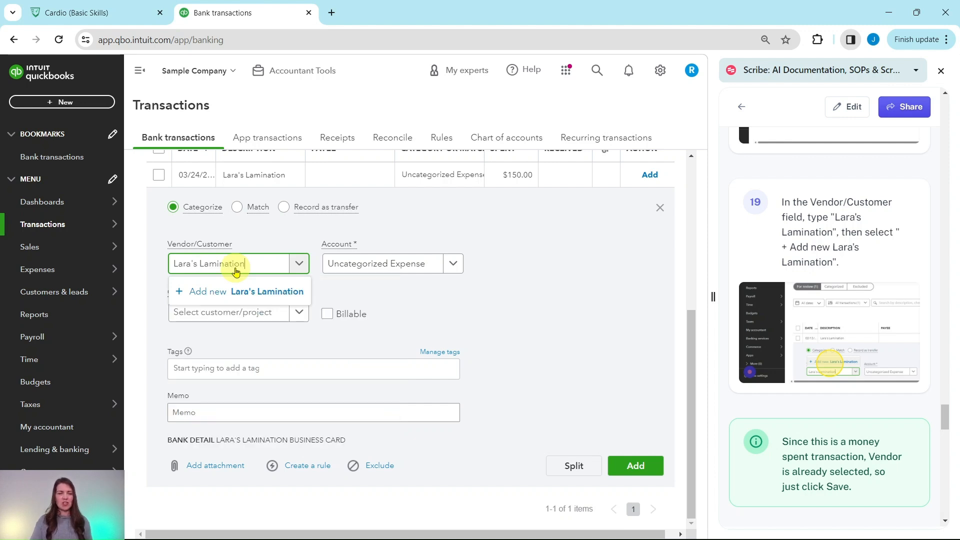
click(217, 295)
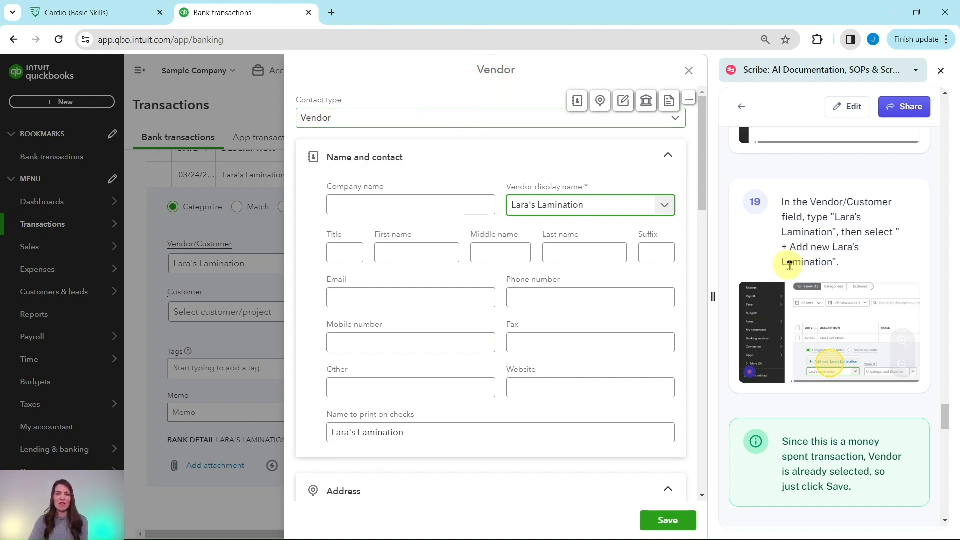
scroll(839, 245, down, 4)
scroll(839, 245, down, 4)
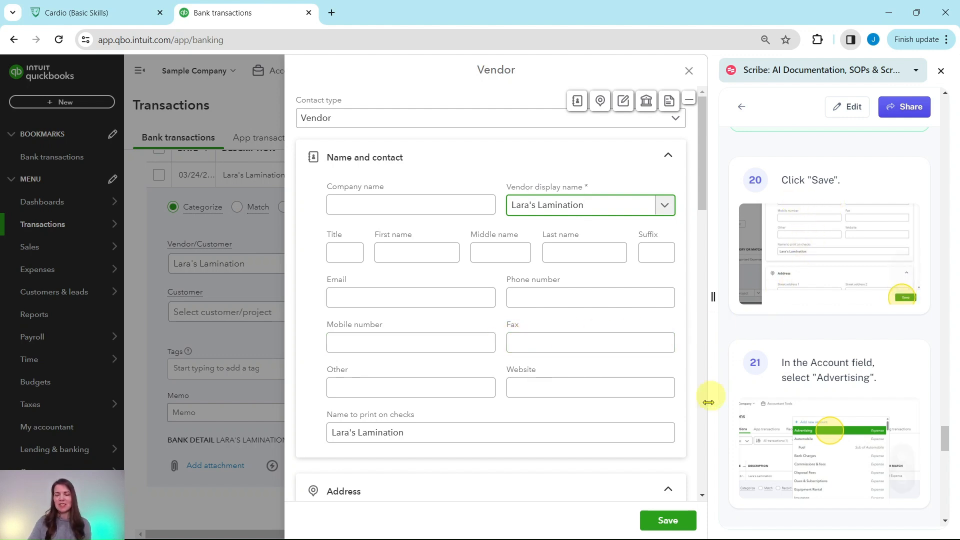
click(667, 520)
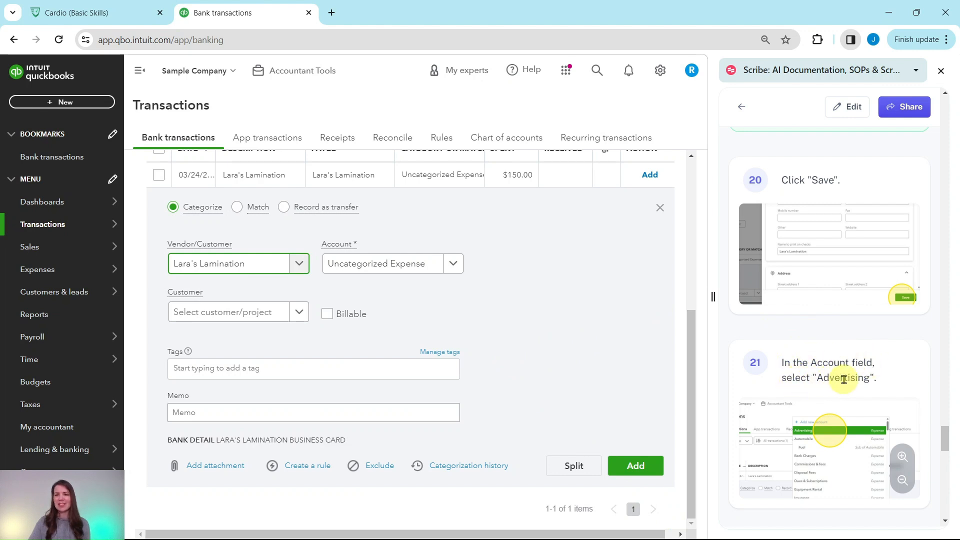
Categorize the Lara's Lamination transaction under the Advertising account and add it to the books
click(451, 266)
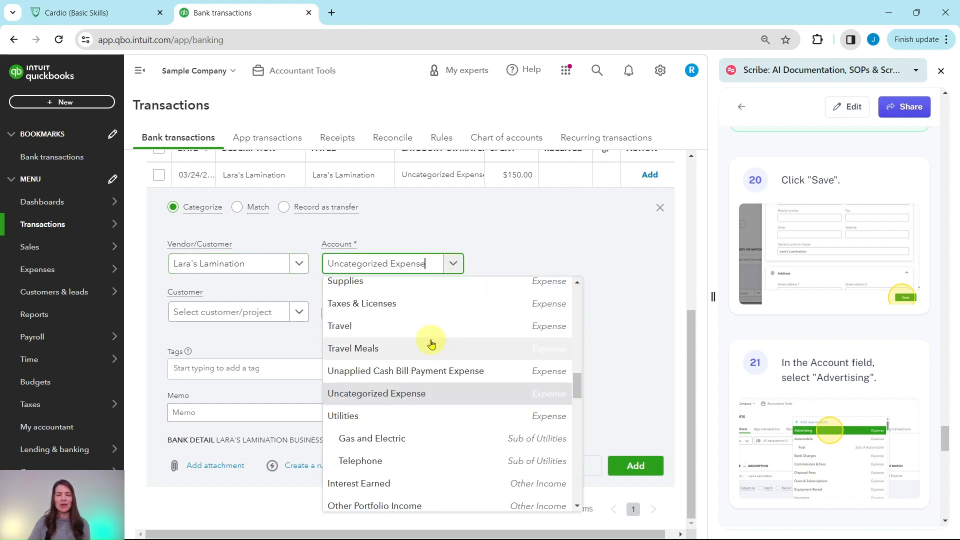
scroll(430, 344, up, 15)
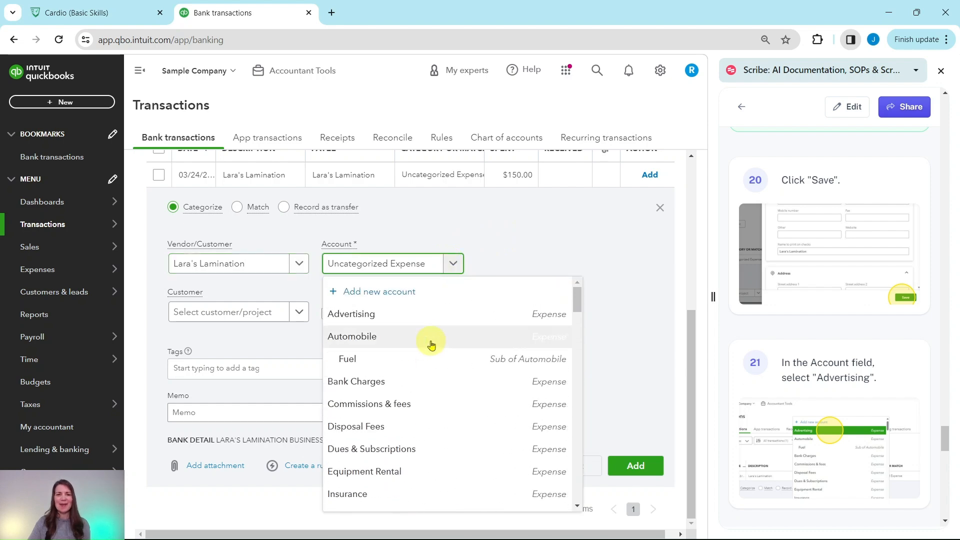
click(352, 321)
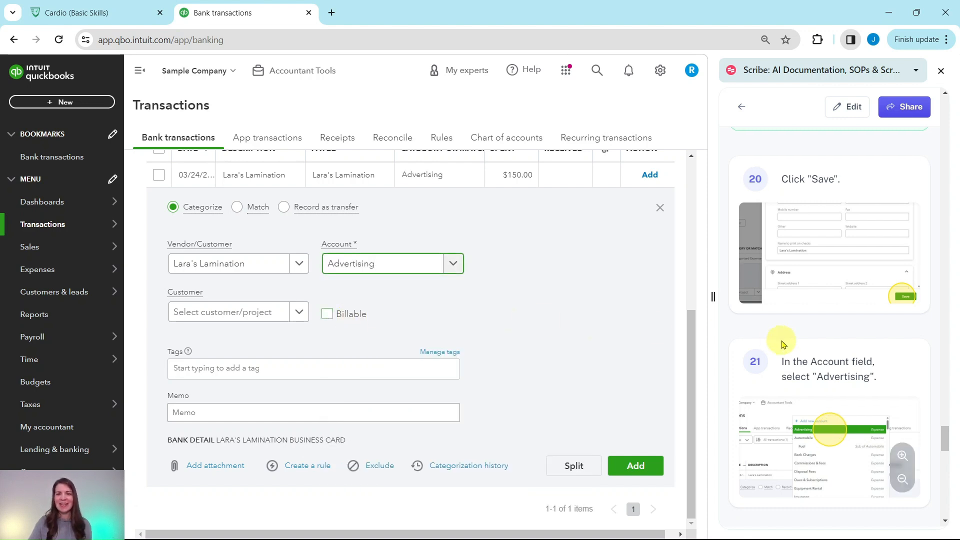
scroll(783, 345, down, 4)
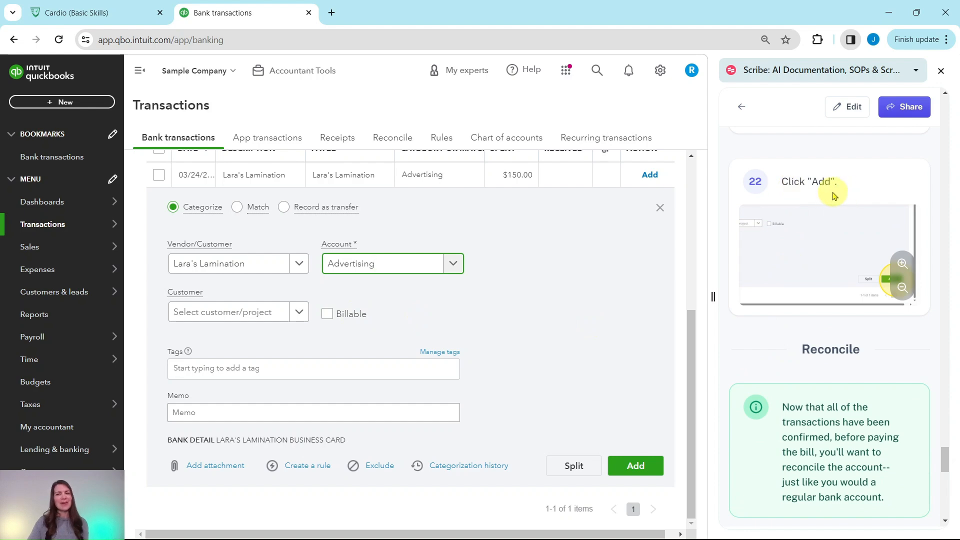
click(635, 468)
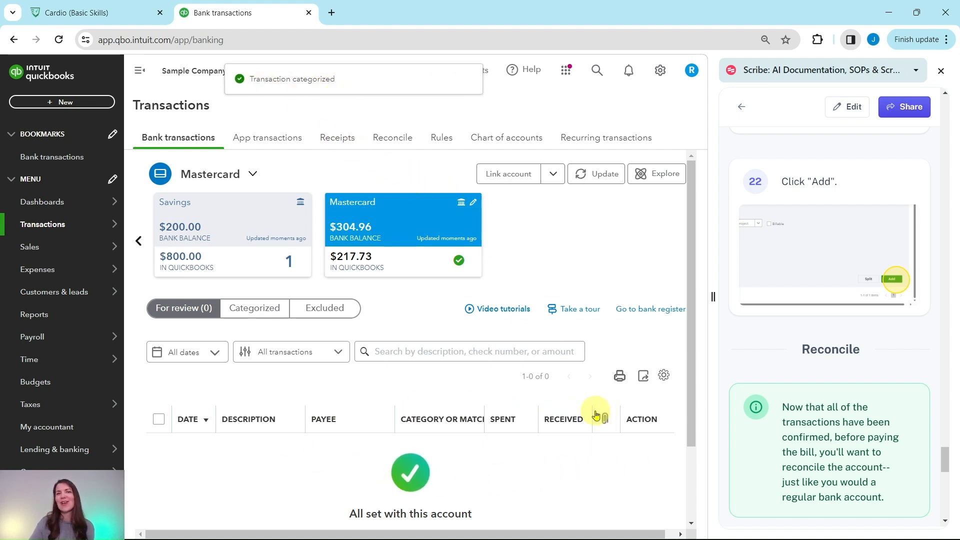
Open the bank register for the Mastercard account and dismiss the register basics tour
scroll(800, 338, down, 4)
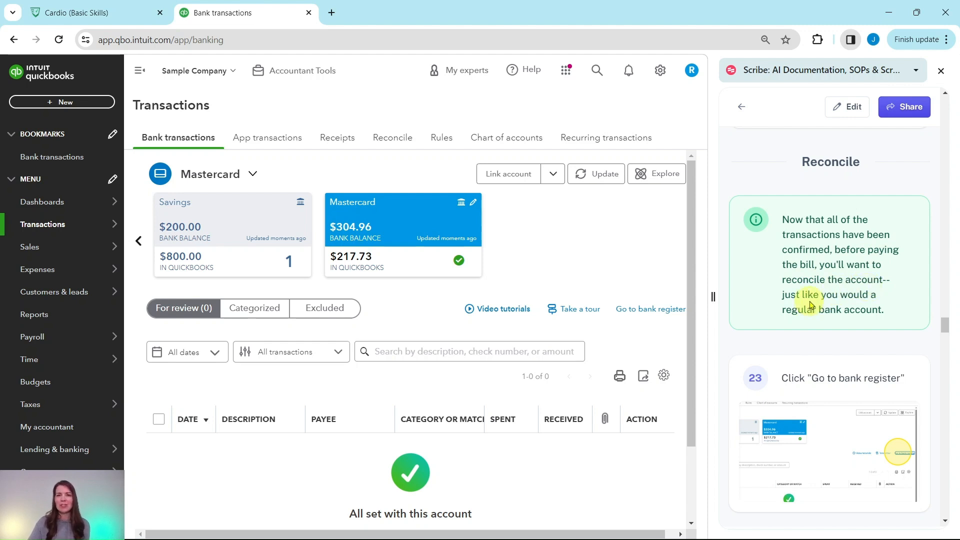
scroll(814, 306, down, 4)
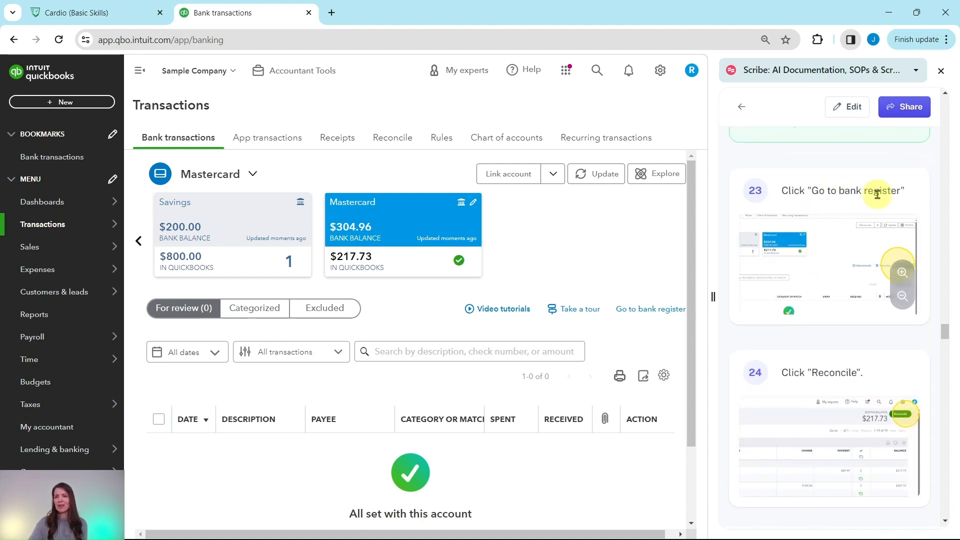
click(633, 310)
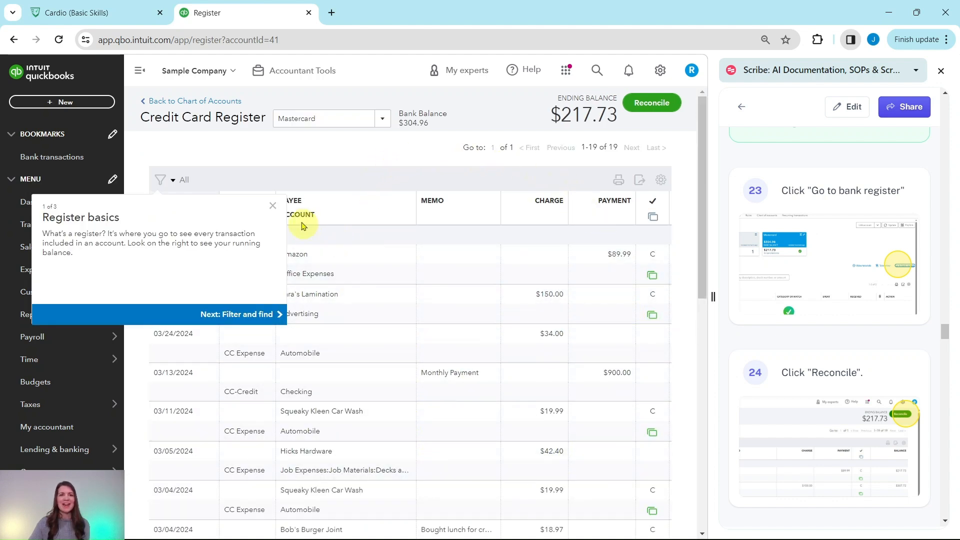
click(273, 207)
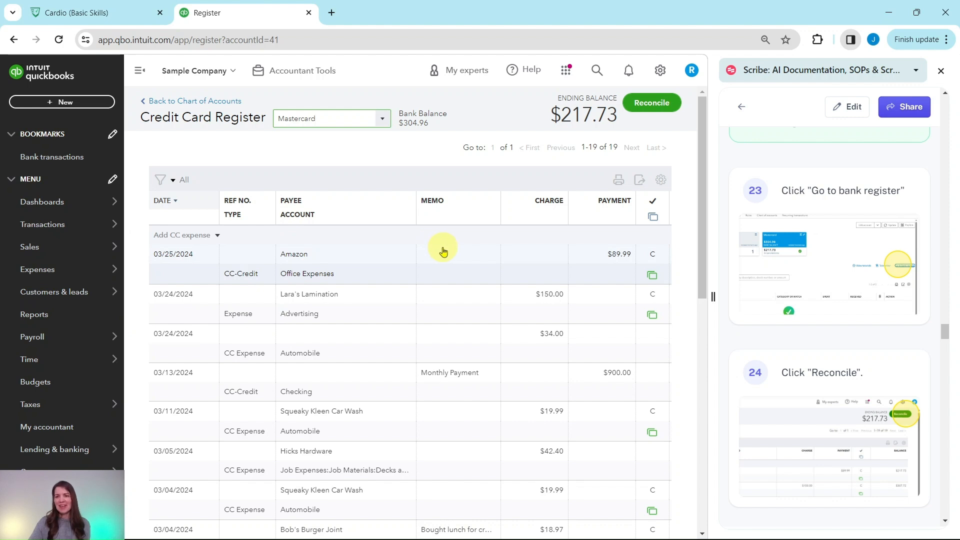
Start a reconciliation from the Mastercard register and proceed through the introductory screens to the statement information form
click(650, 105)
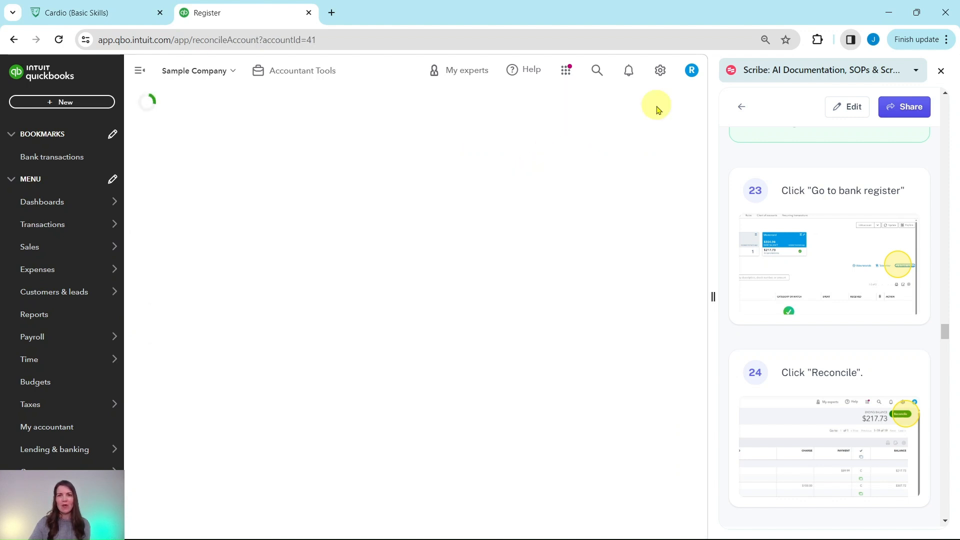
scroll(788, 200, down, 6)
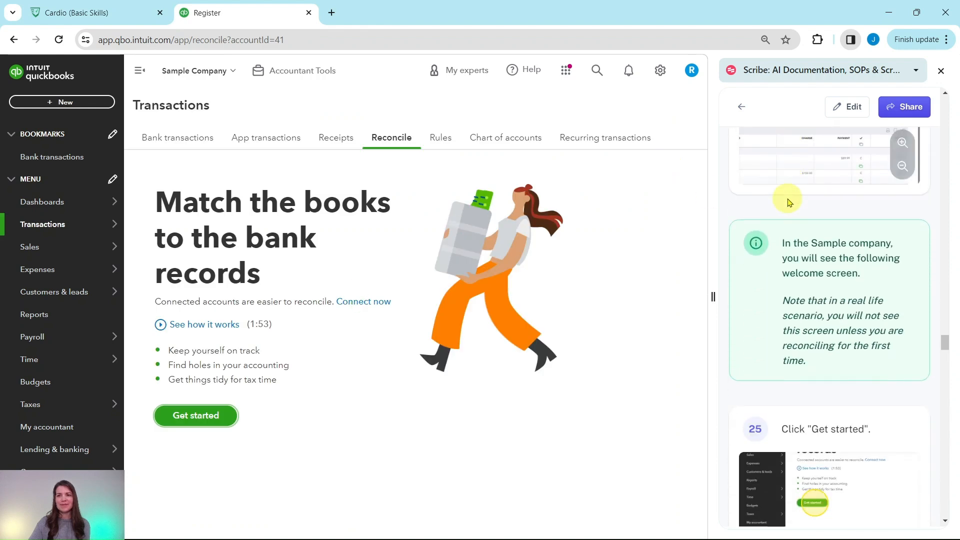
scroll(788, 201, down, 1)
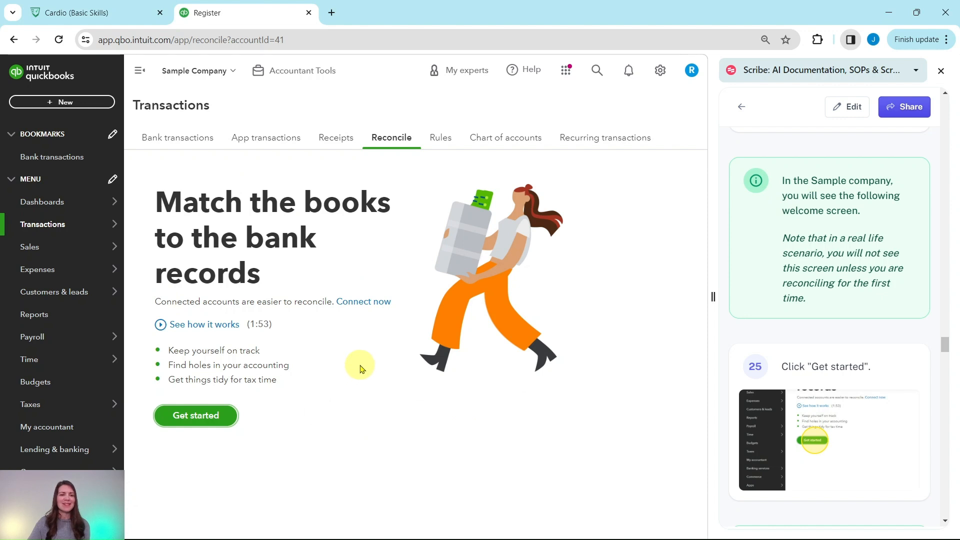
click(199, 418)
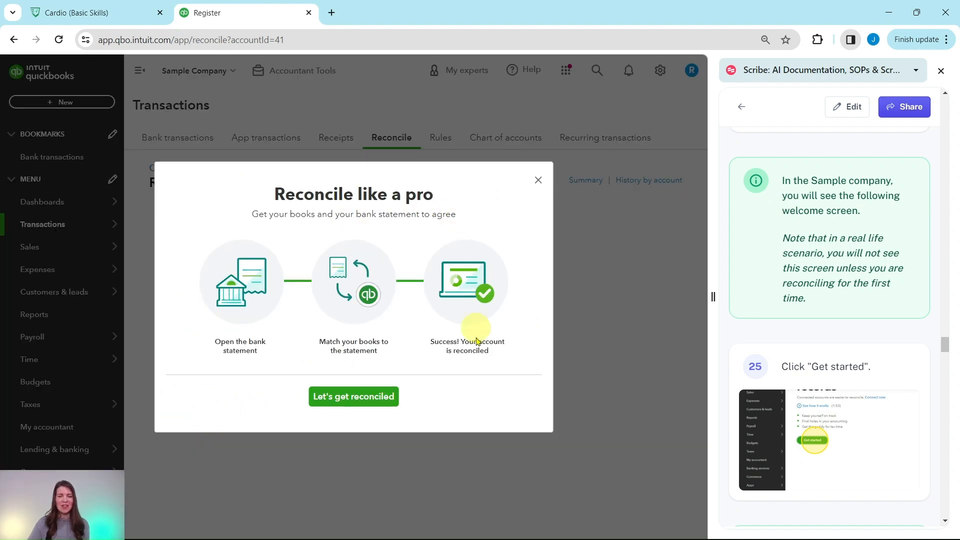
click(341, 400)
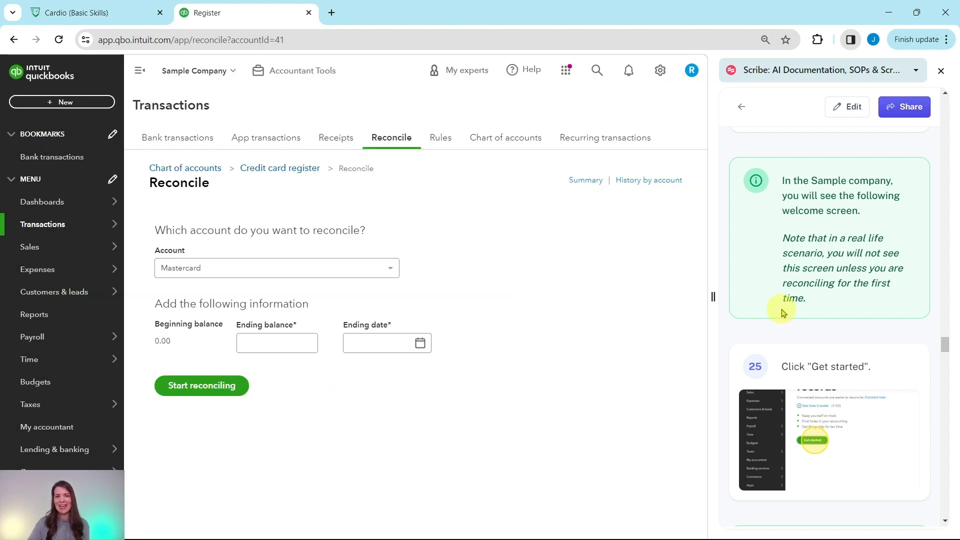
Set the ending balance of the Mastercard reconciliation to 217.73, as given in the exercise guide
scroll(783, 309, down, 3)
scroll(786, 306, down, 10)
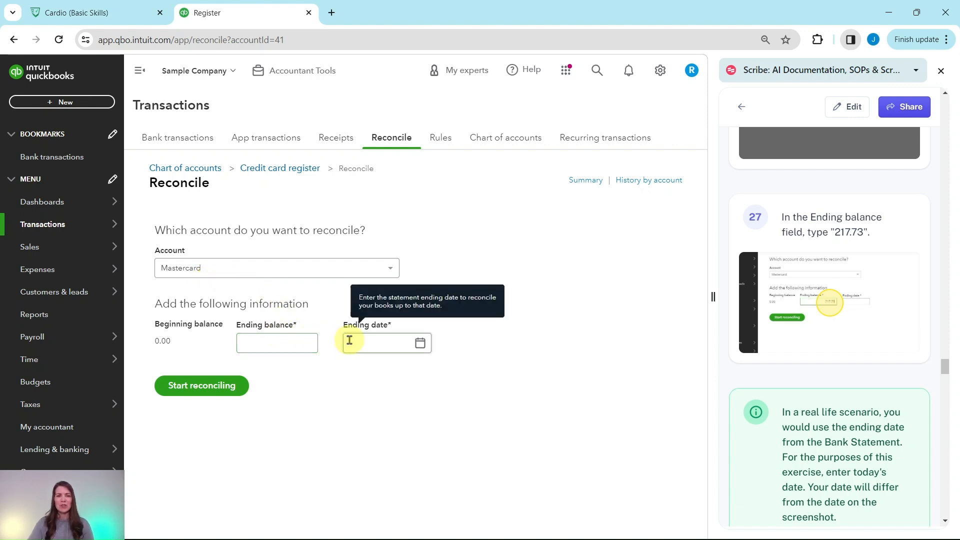
click(262, 343)
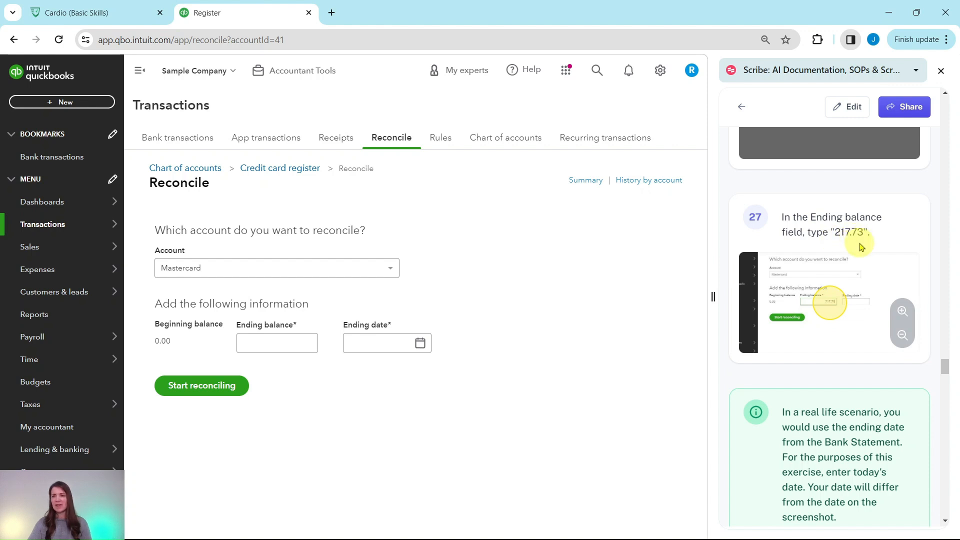
click(275, 344)
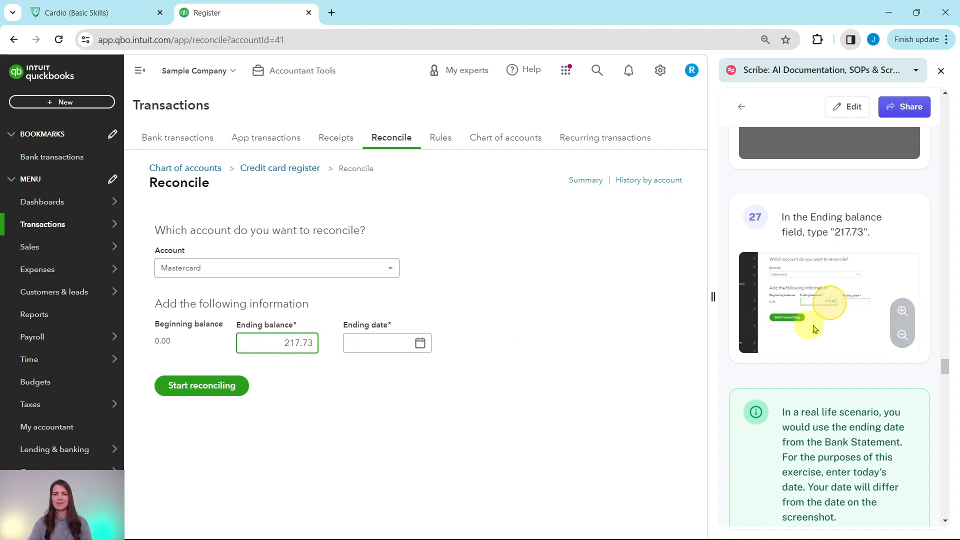
Set the statement ending date to today's date, 03/25/2024, and start reconciling the Mastercard account
scroll(833, 300, down, 5)
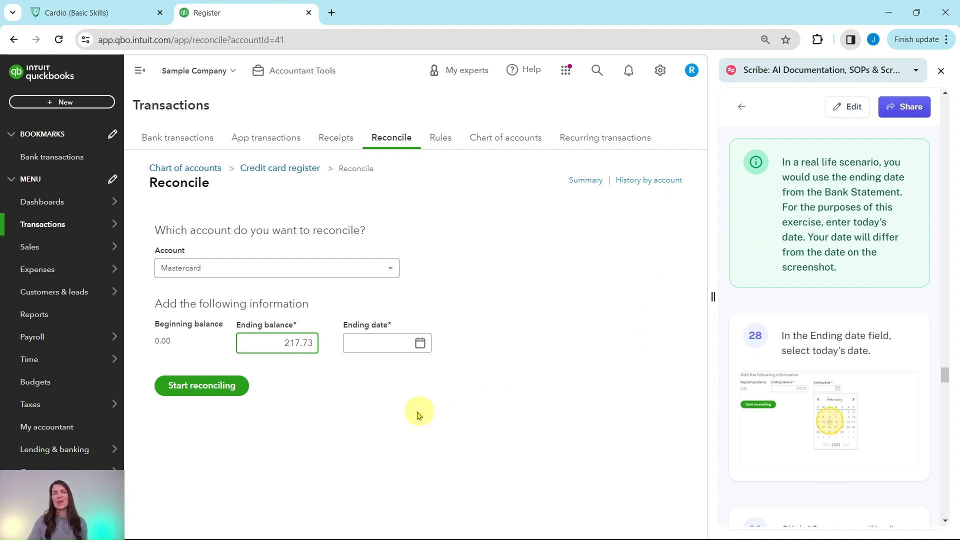
scroll(840, 320, down, 4)
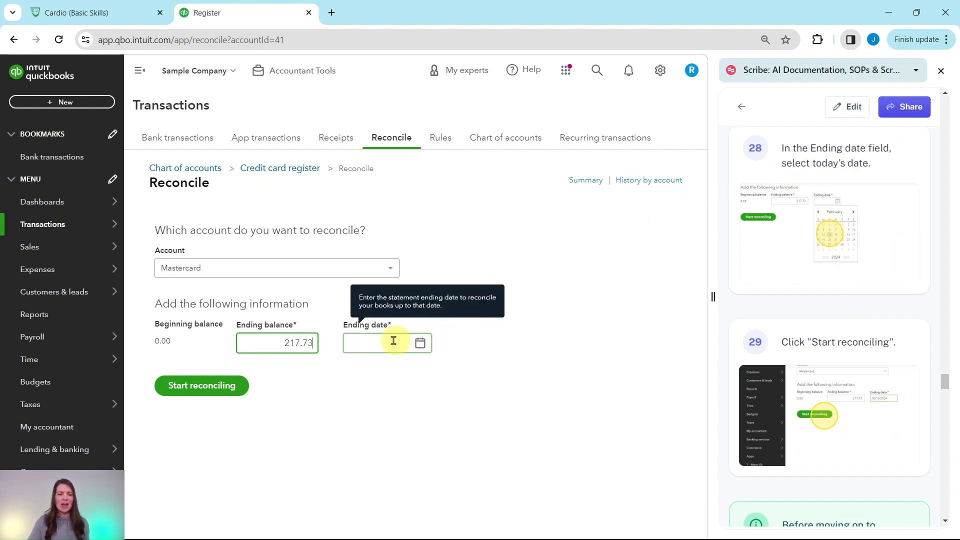
click(361, 343)
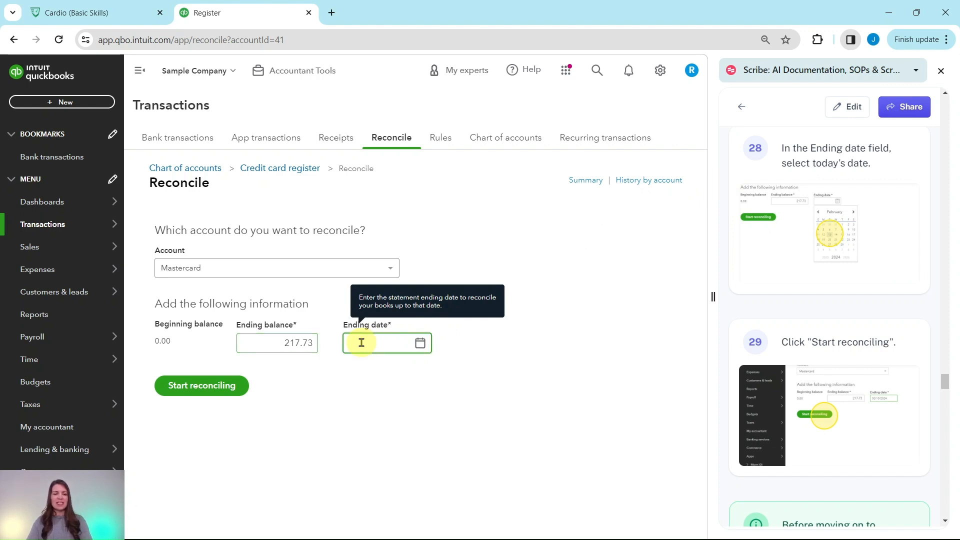
key(t)
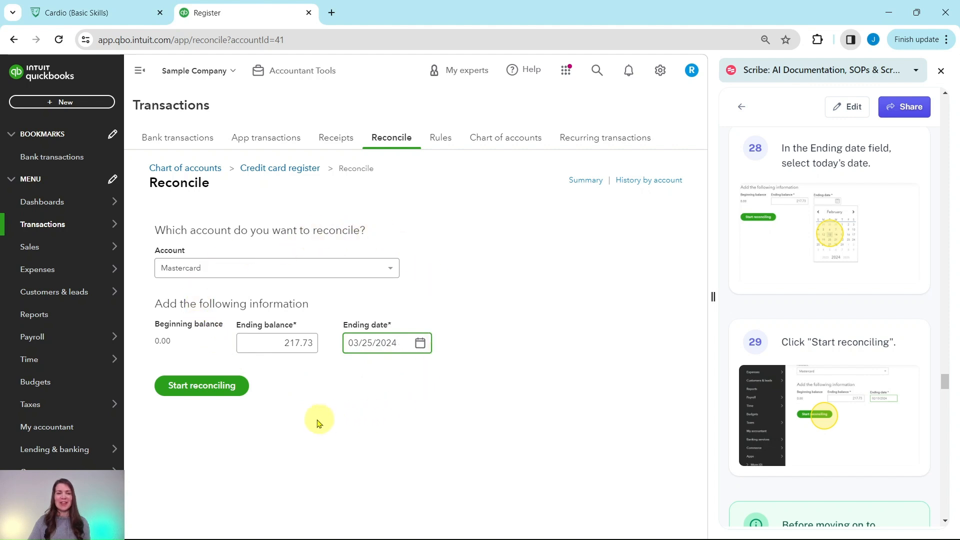
click(195, 395)
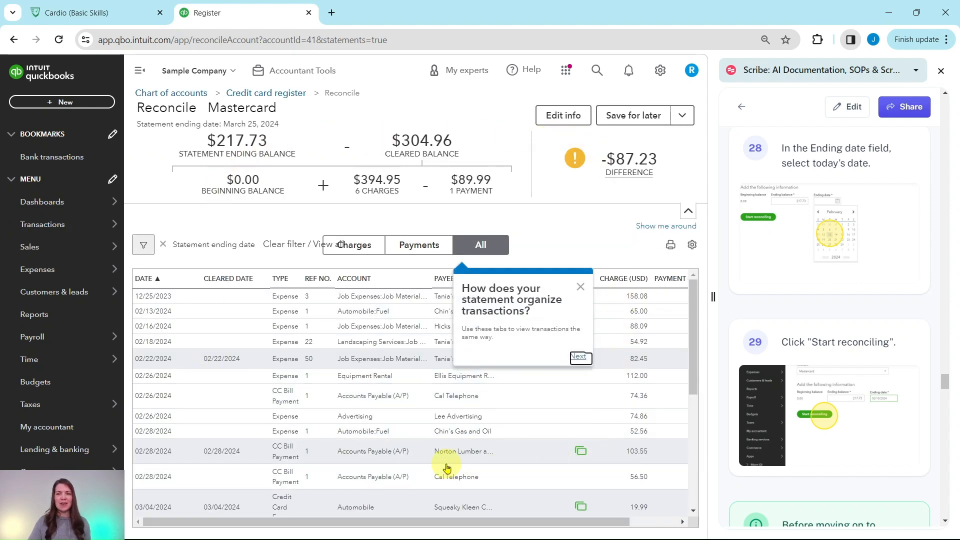
Dismiss the tip about statement organization and review the guide's notes on the reconciliation balances, cleared marks and difference
scroll(903, 430, down, 4)
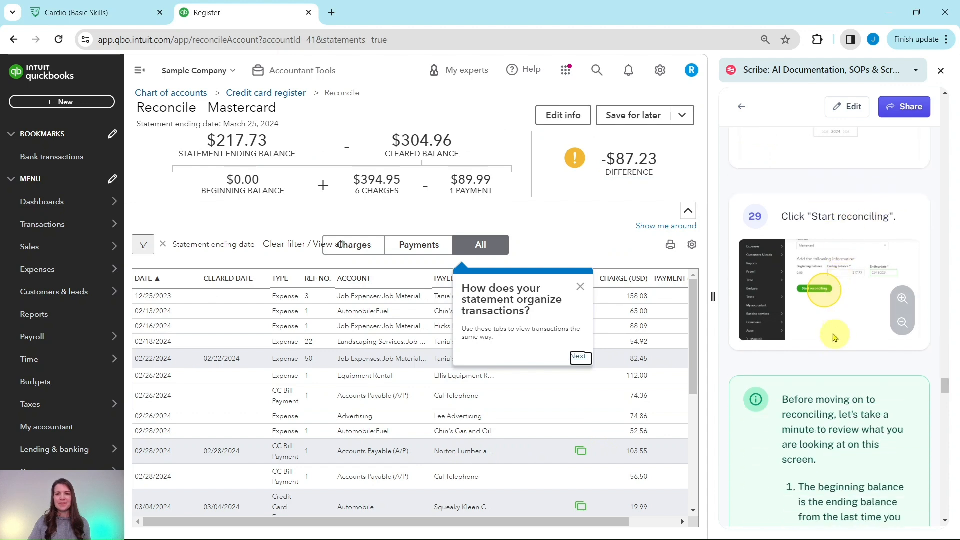
click(581, 287)
scroll(842, 292, down, 1)
scroll(842, 292, down, 3)
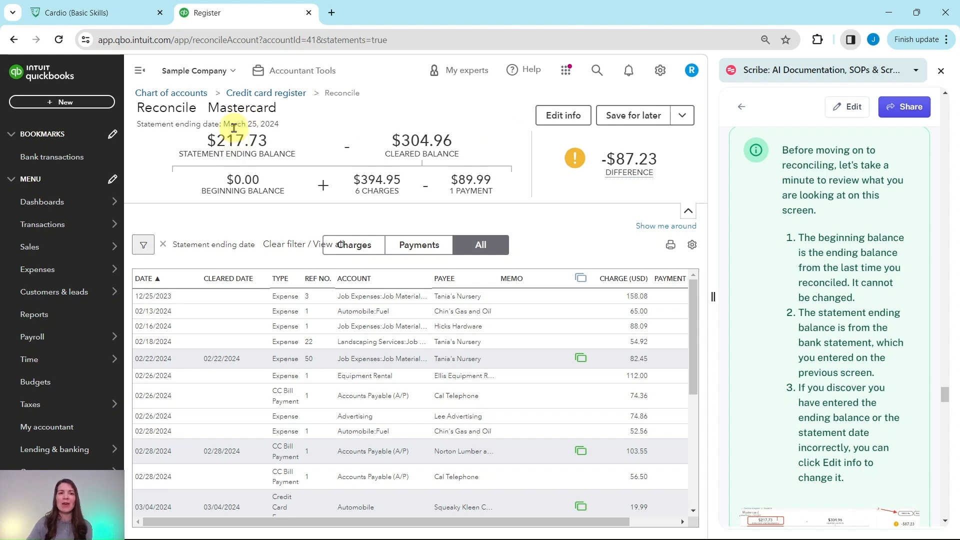
scroll(868, 316, down, 10)
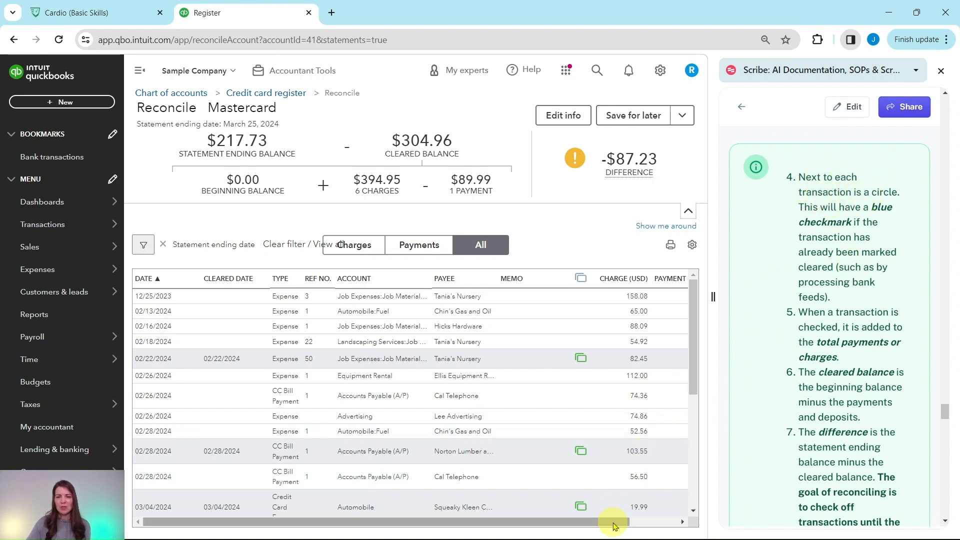
Mark the 88.09 Hicks Hardware charge as cleared and unmark it again to compare the charge totals
drag(616, 522, 675, 522)
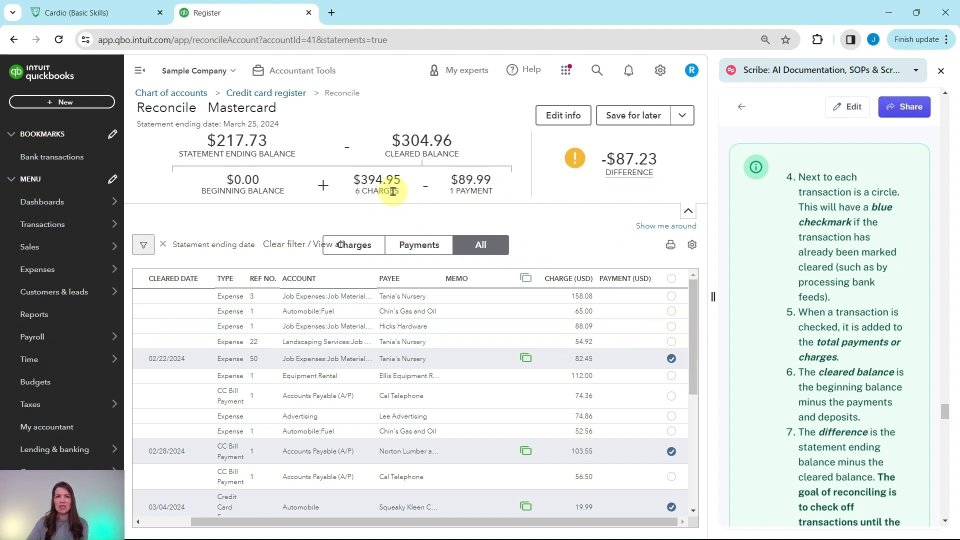
click(672, 326)
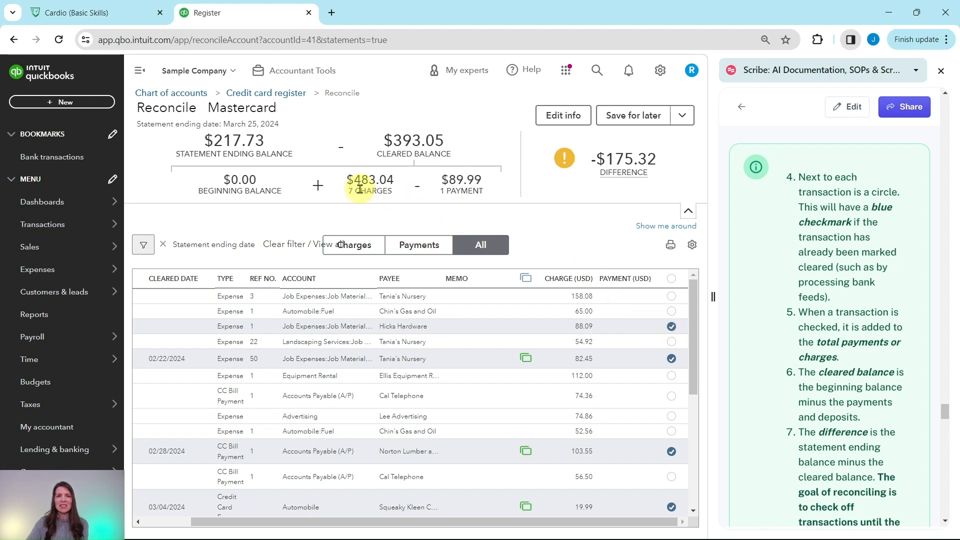
click(672, 327)
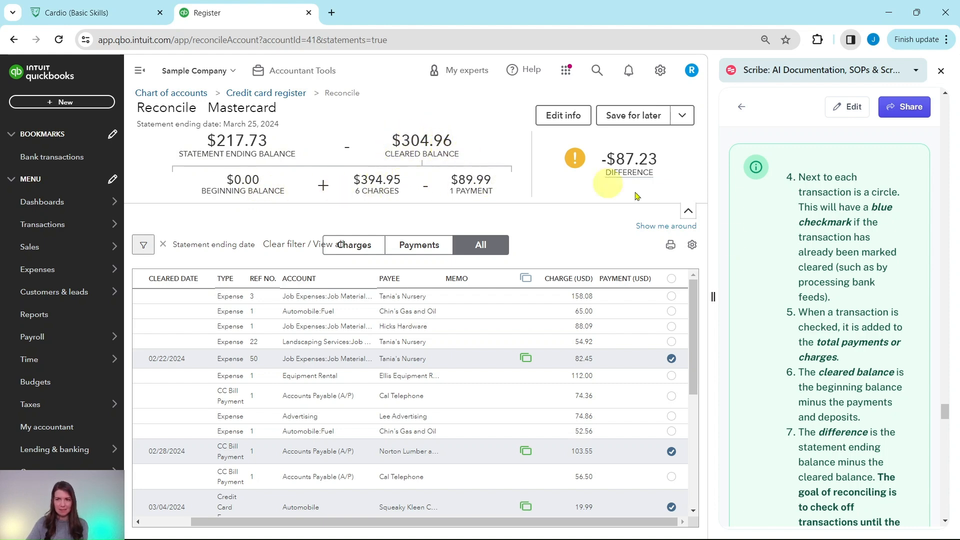
Follow the guide to mark all 19 Mastercard transactions as cleared at once and confirm the selection
scroll(825, 315, down, 4)
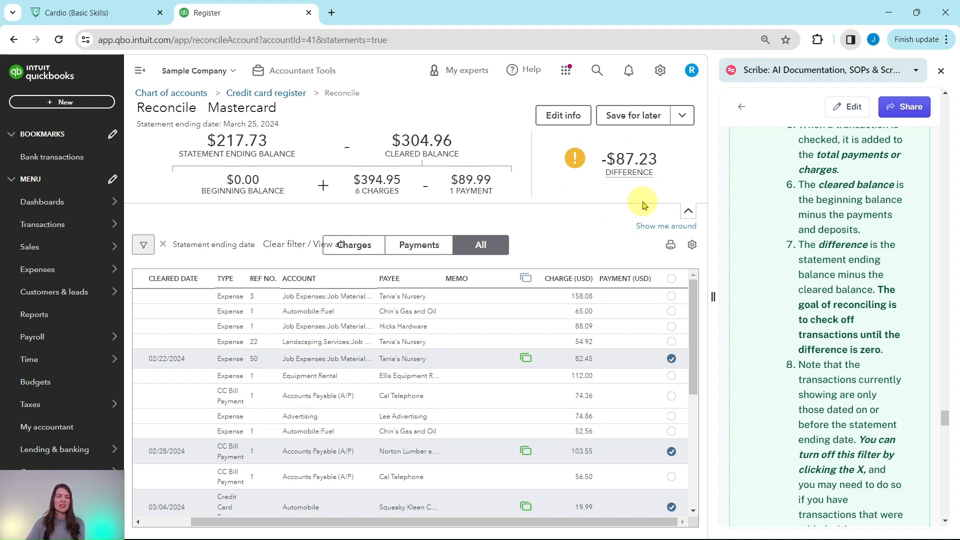
mouse_move(619, 179)
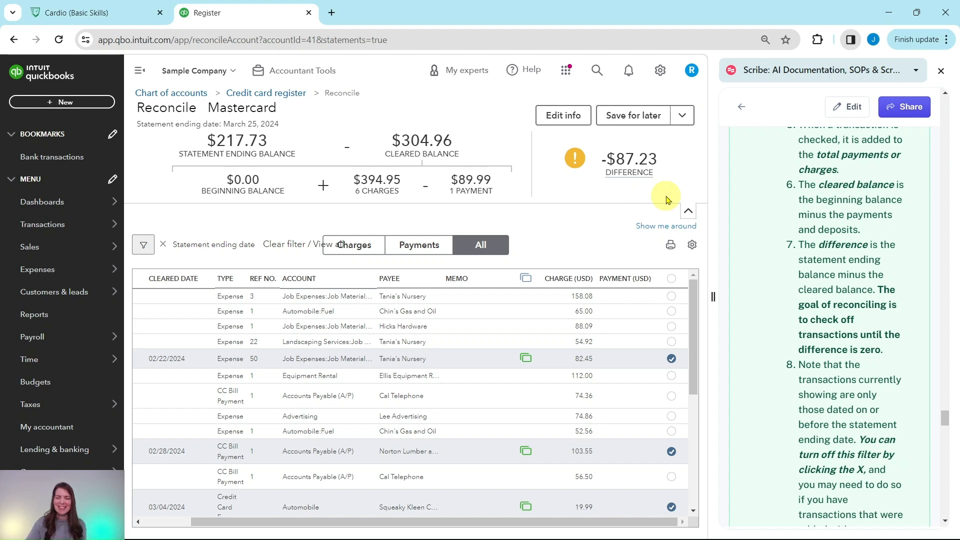
scroll(827, 235, down, 3)
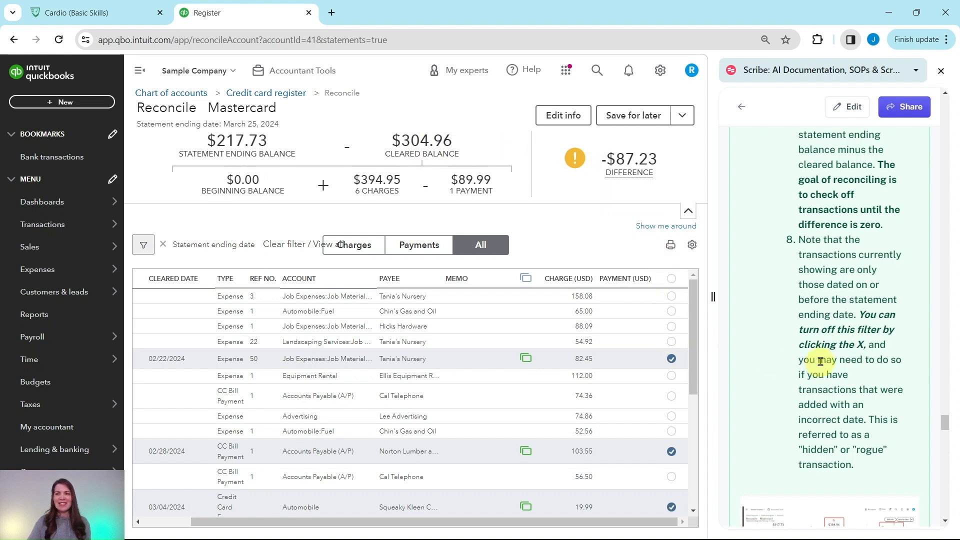
scroll(826, 341, down, 6)
scroll(826, 340, down, 4)
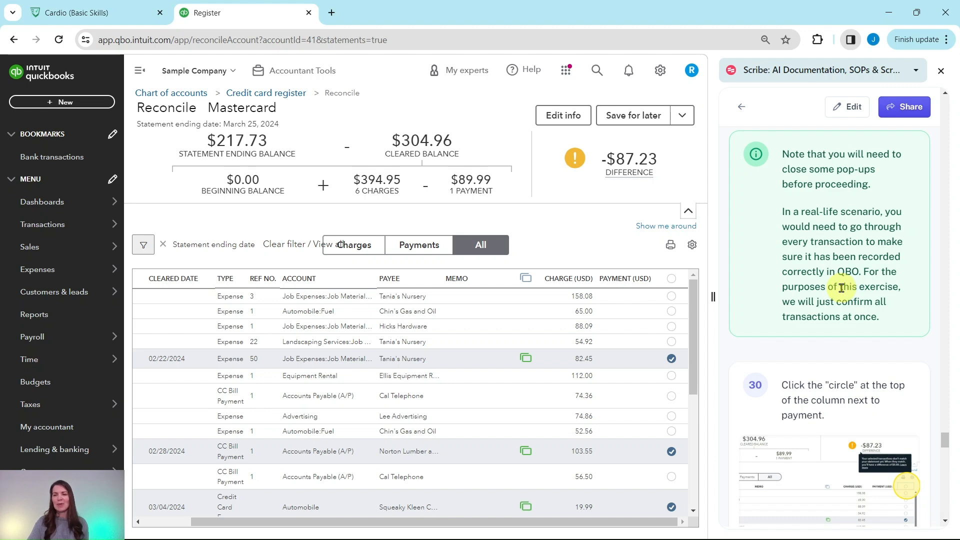
scroll(830, 284, down, 4)
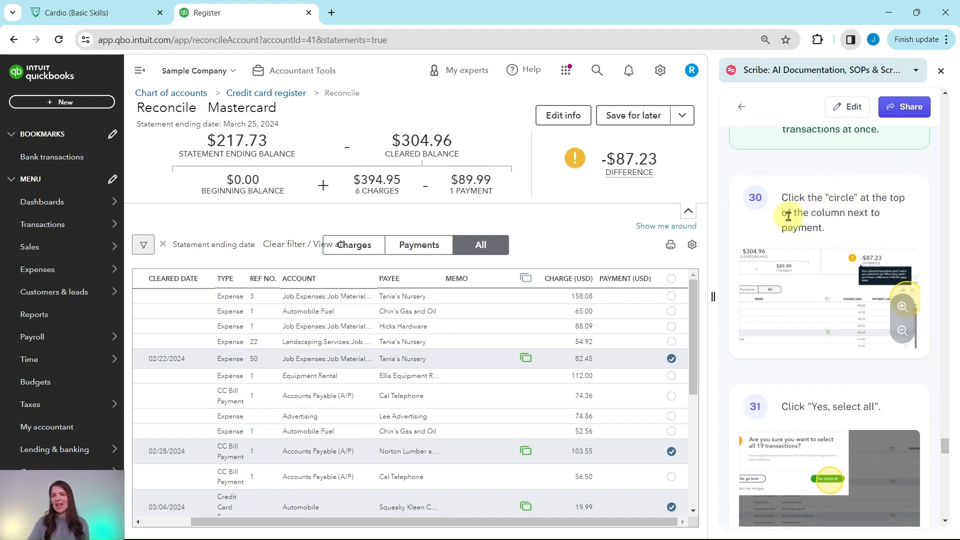
click(671, 279)
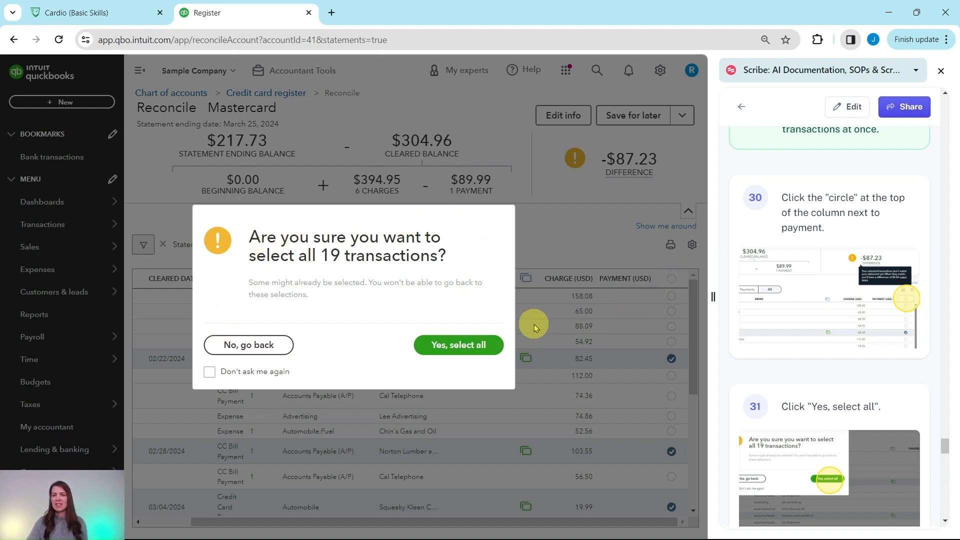
click(459, 345)
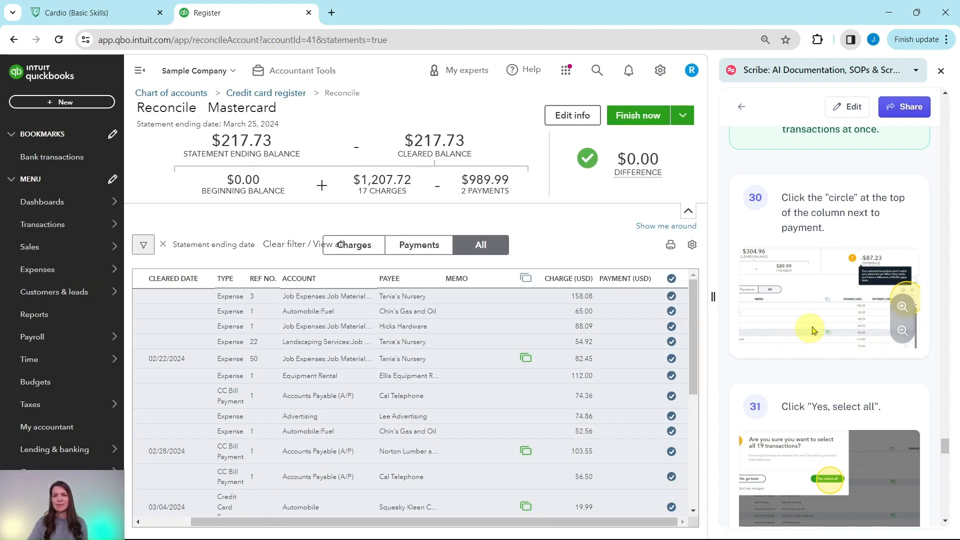
Finish the Mastercard reconciliation and close its confirmation without choosing a bill payment option
scroll(820, 315, down, 3)
scroll(824, 307, down, 5)
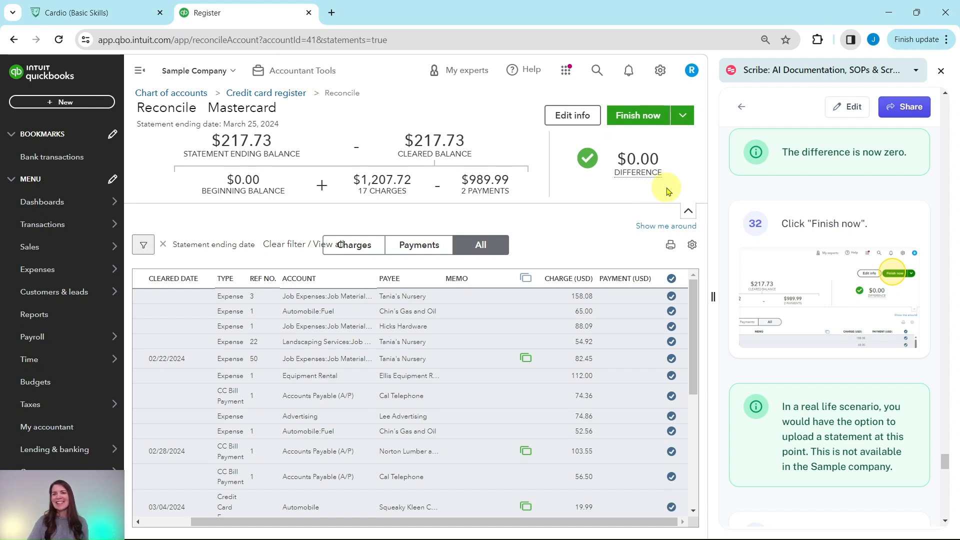
click(637, 117)
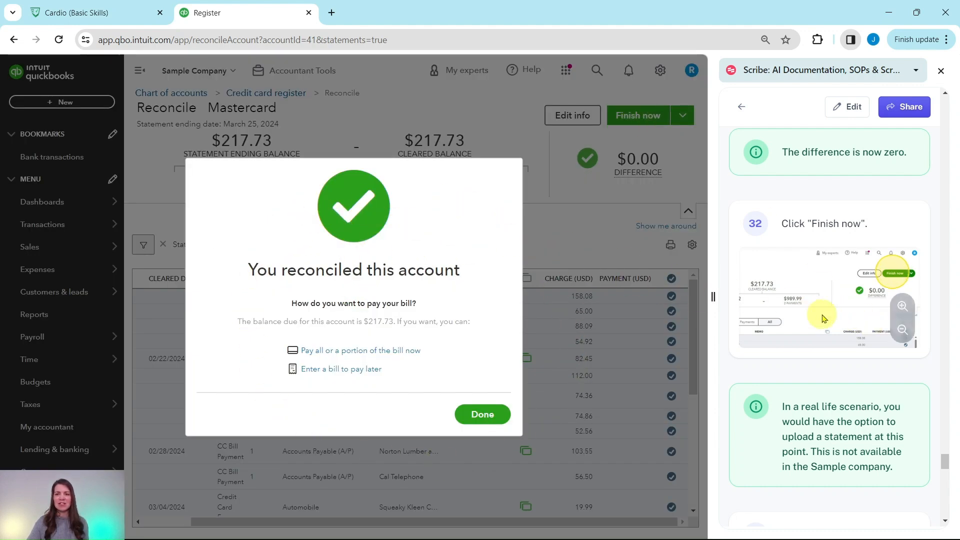
scroll(800, 310, down, 5)
scroll(819, 310, down, 1)
scroll(820, 290, up, 1)
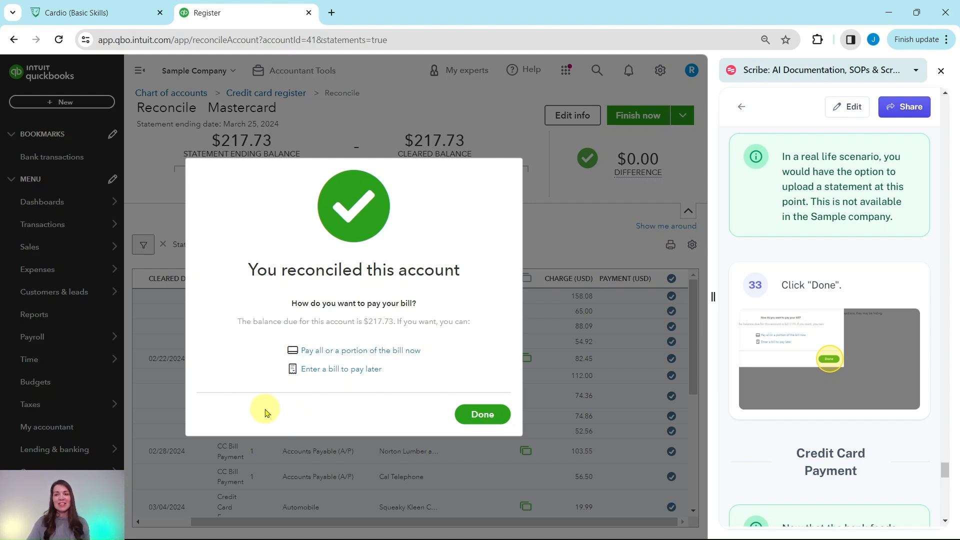
click(481, 415)
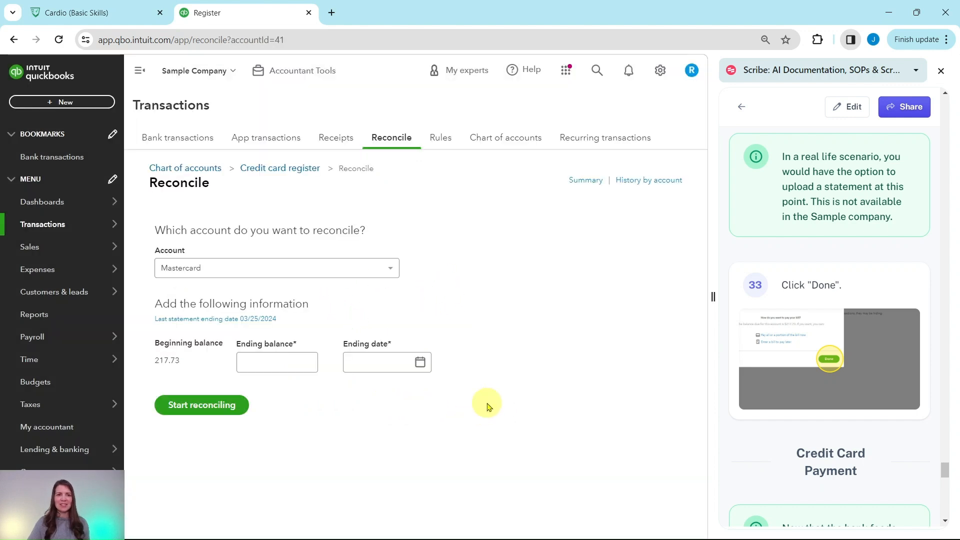
Read the guide's Credit Card Payment section on how to pay the card and record the payment as a transfer
scroll(787, 306, down, 5)
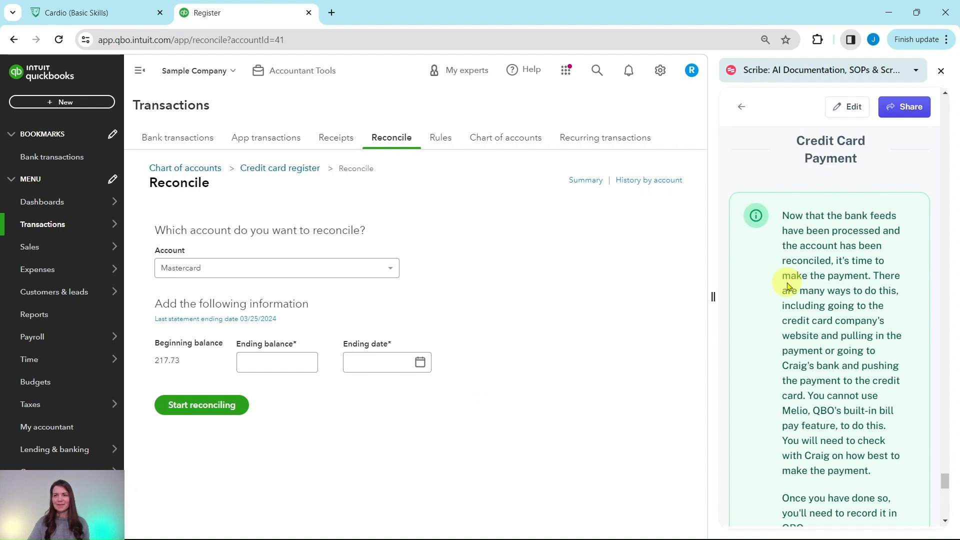
scroll(788, 286, down, 1)
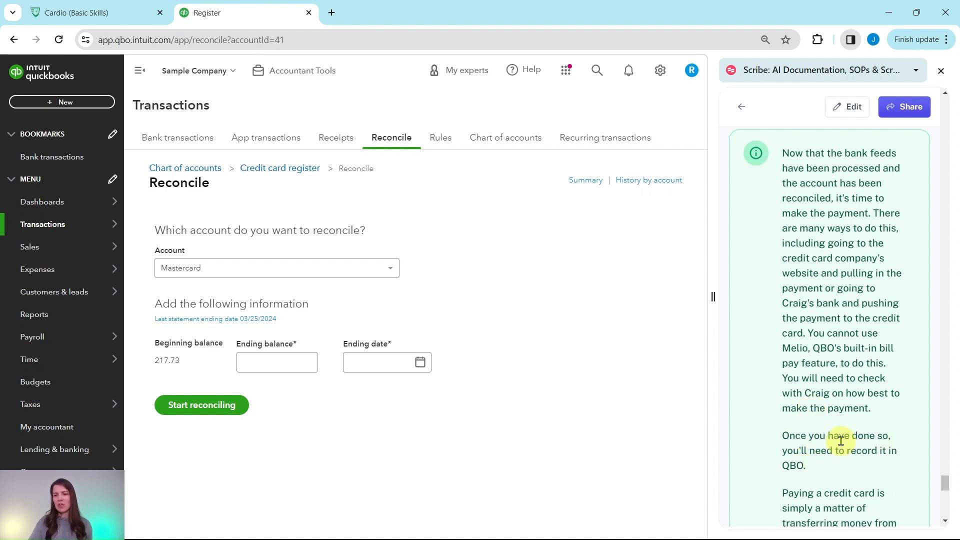
scroll(835, 405, down, 6)
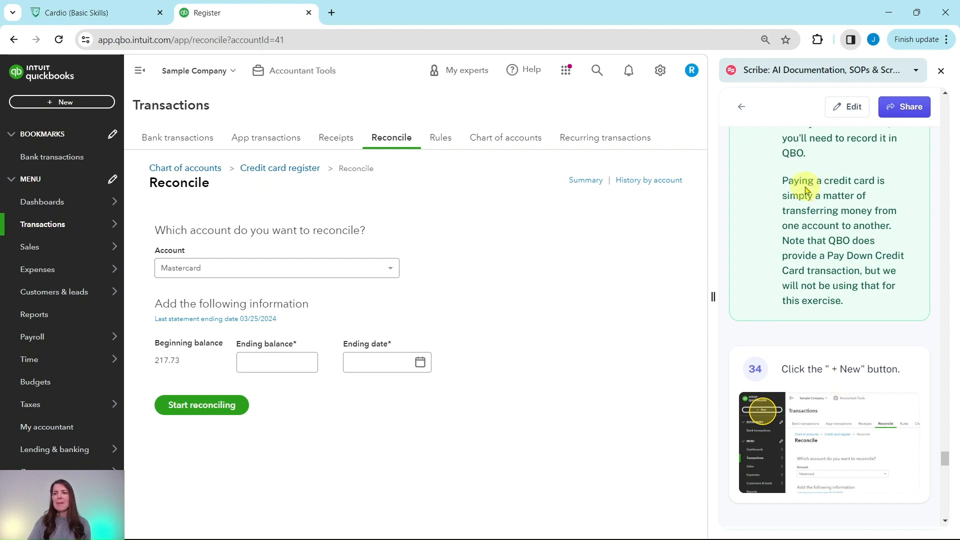
scroll(829, 185, down, 4)
scroll(831, 214, up, 5)
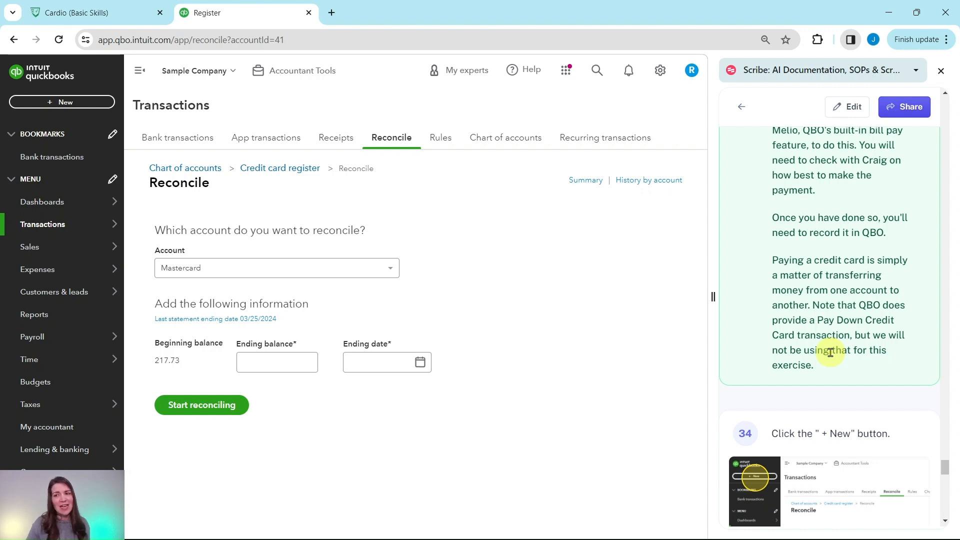
scroll(830, 352, down, 5)
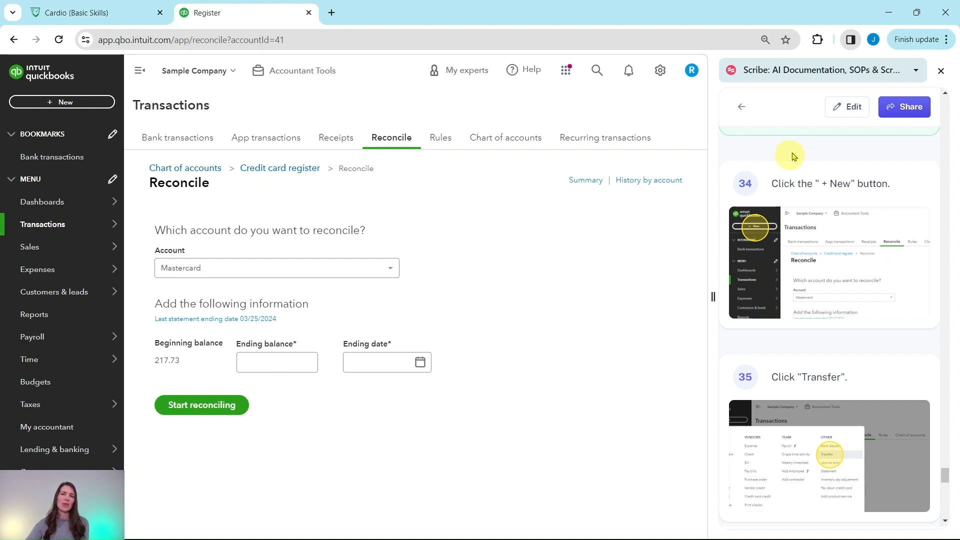
scroll(797, 150, down, 1)
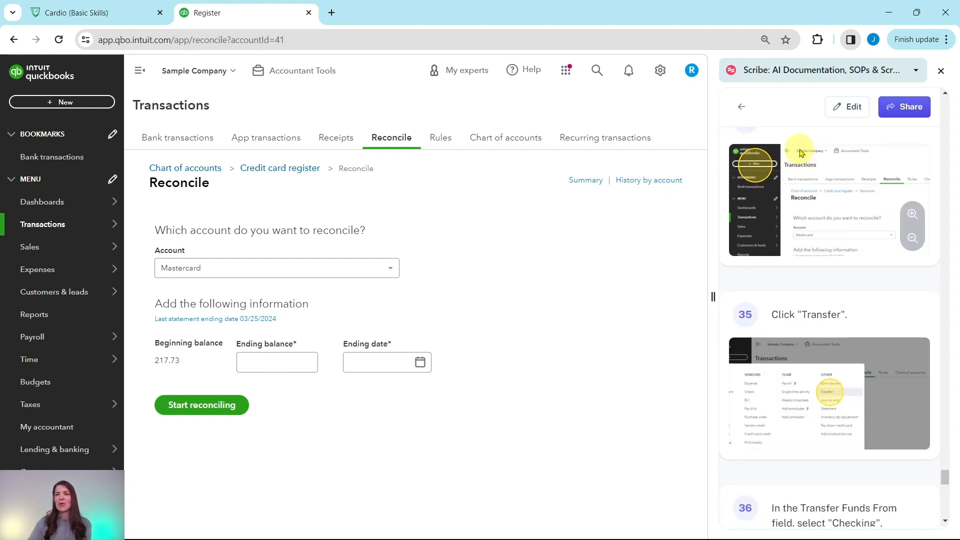
scroll(797, 150, up, 1)
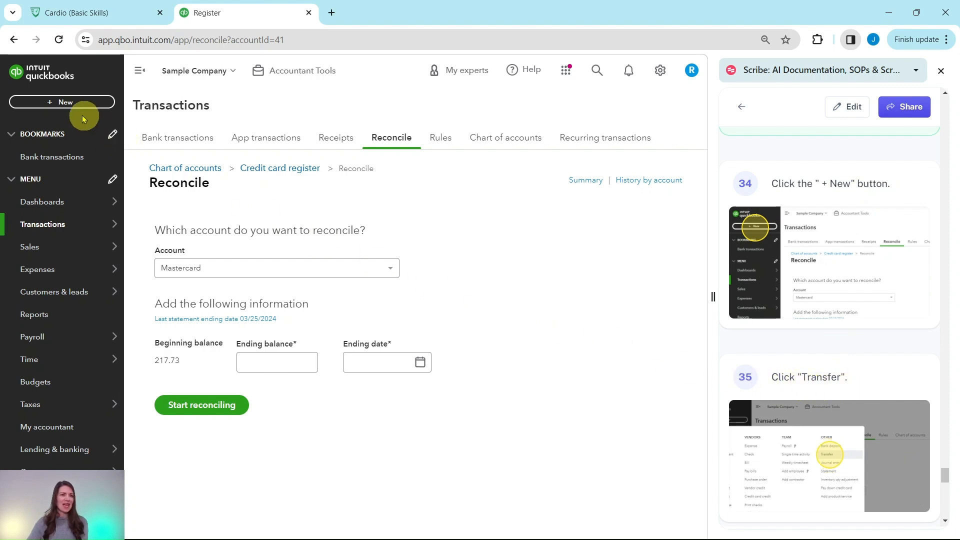
Create a new transfer with Checking as the account funds come from and Mastercard as the account they go to
click(66, 106)
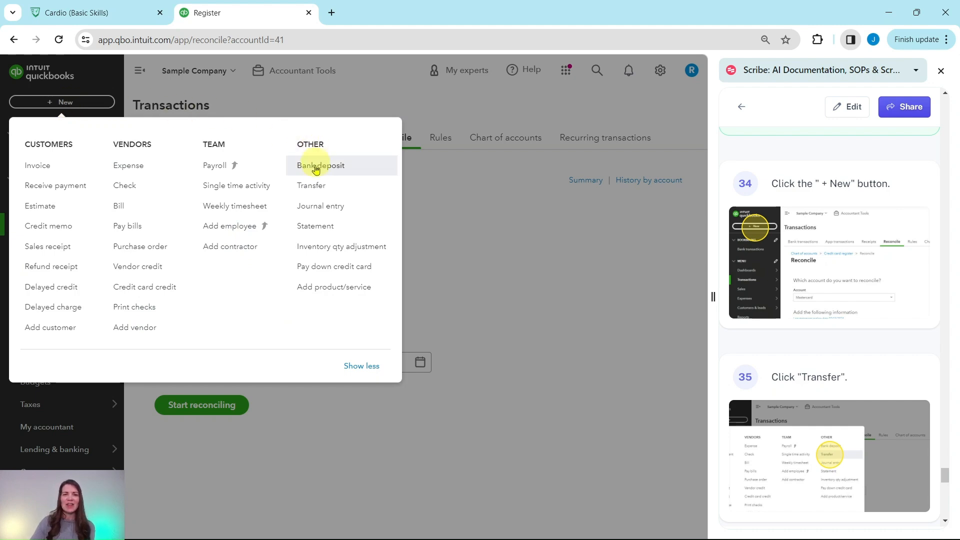
click(314, 187)
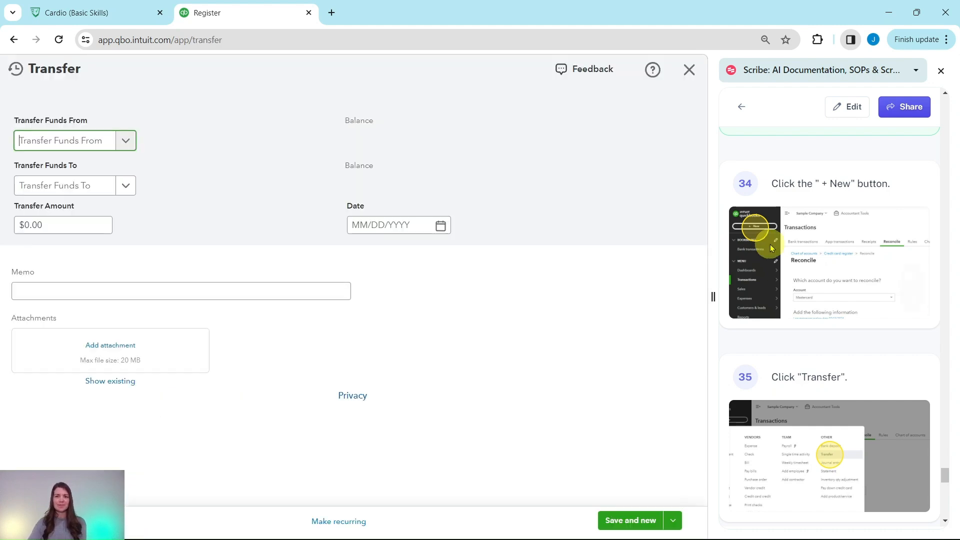
scroll(788, 242, down, 6)
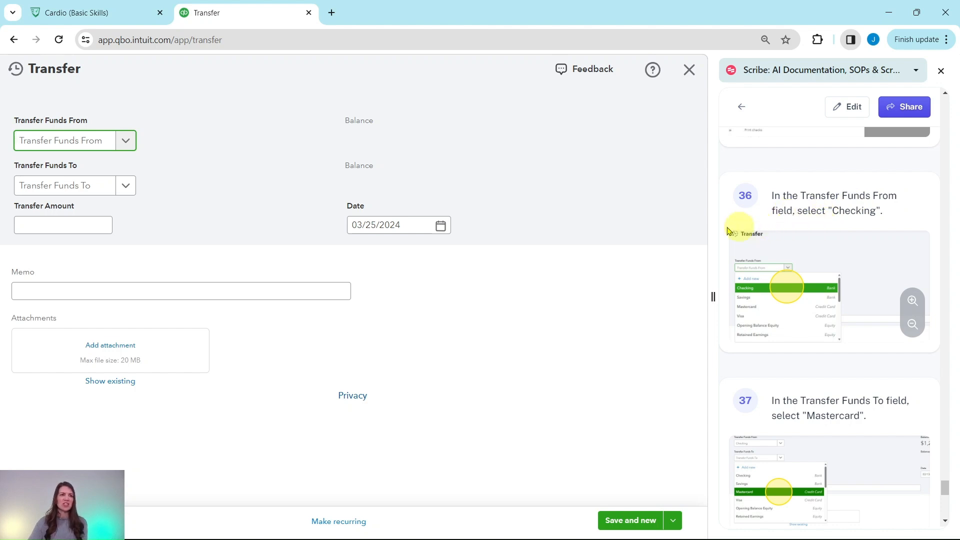
click(126, 143)
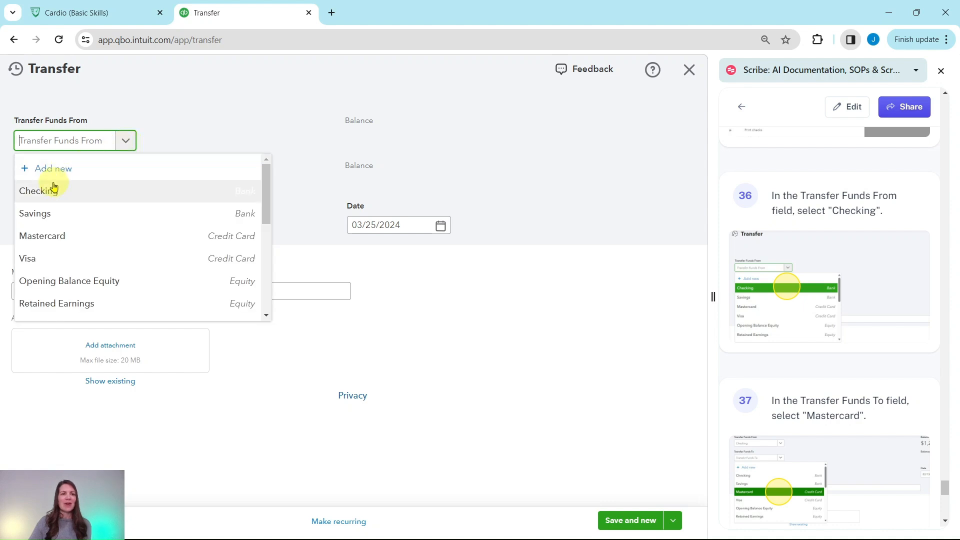
click(40, 195)
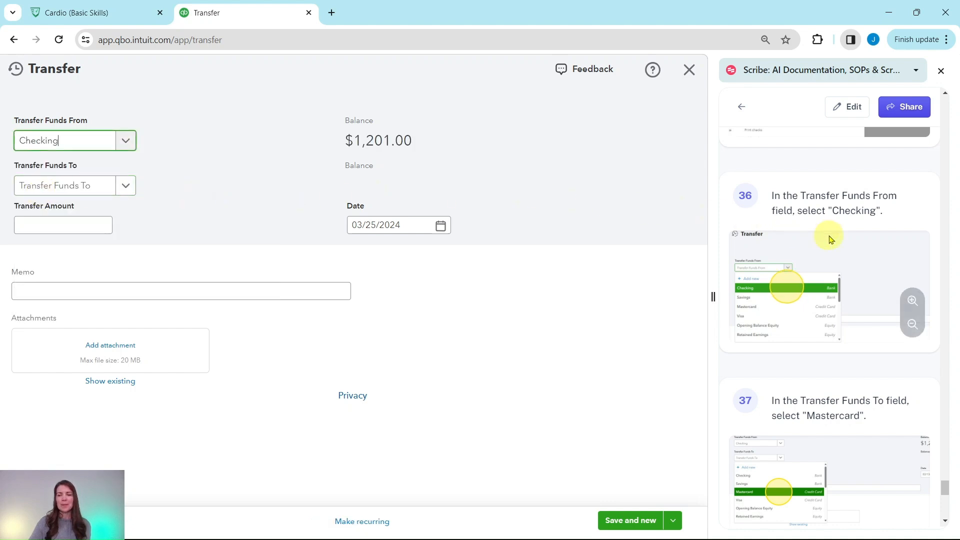
scroll(830, 240, down, 5)
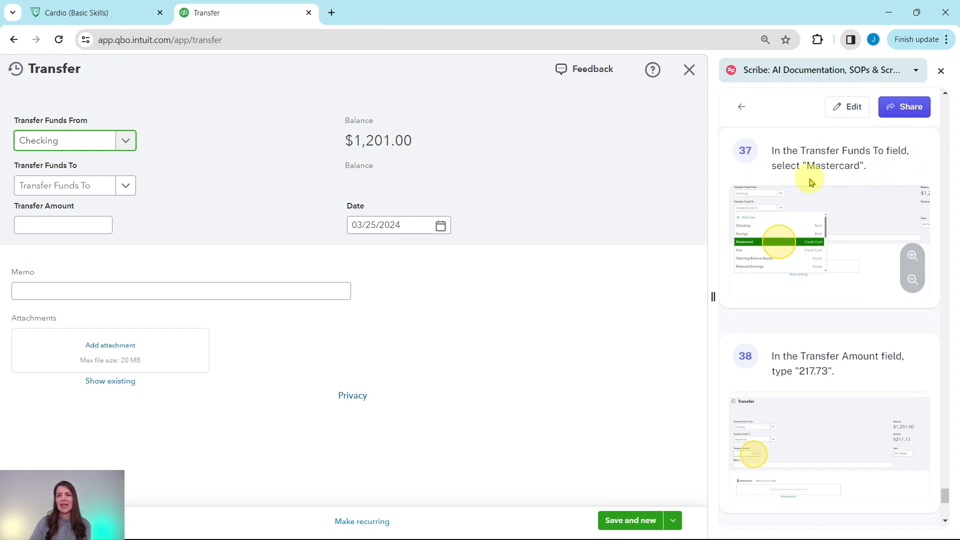
click(125, 186)
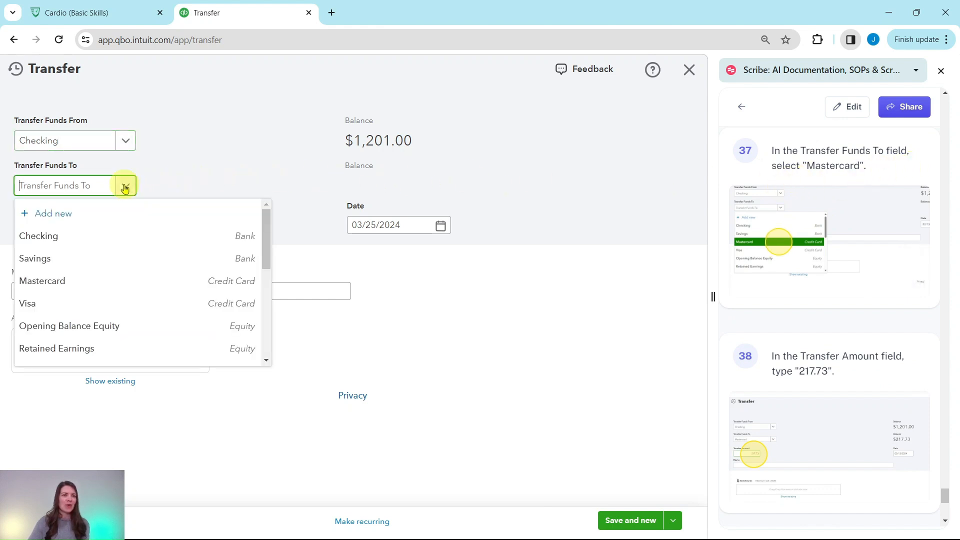
click(70, 281)
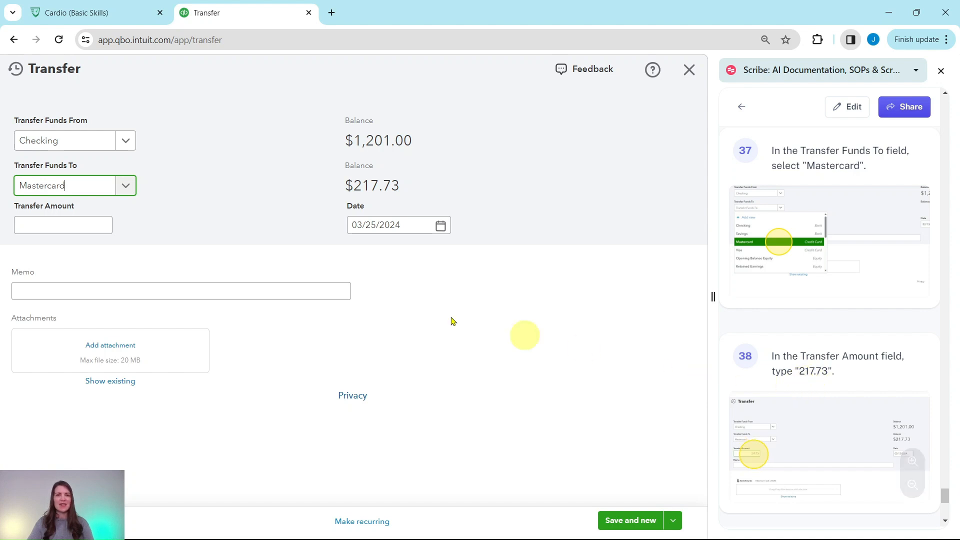
Set the transfer amount to 217.73, then save and close the transfer as the guide instructs
click(56, 227)
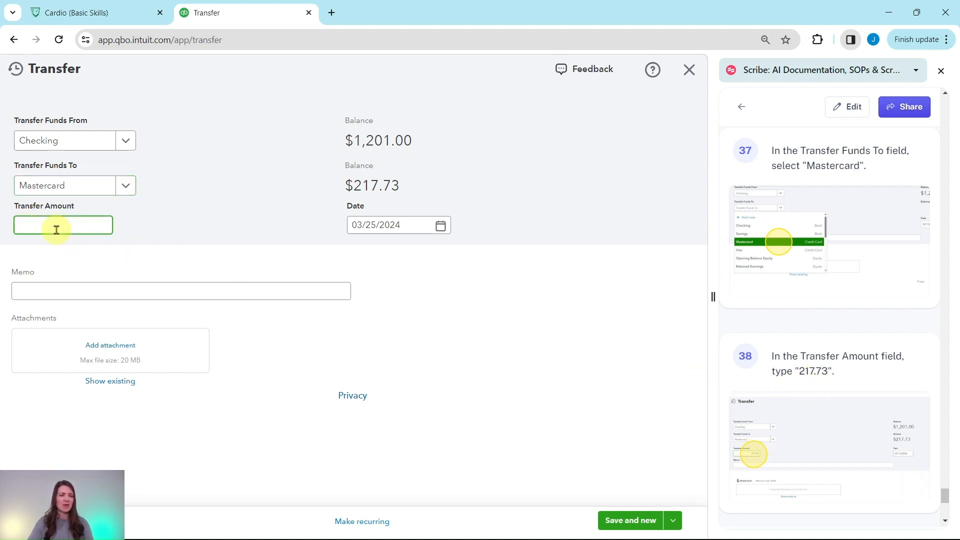
text(217.7)
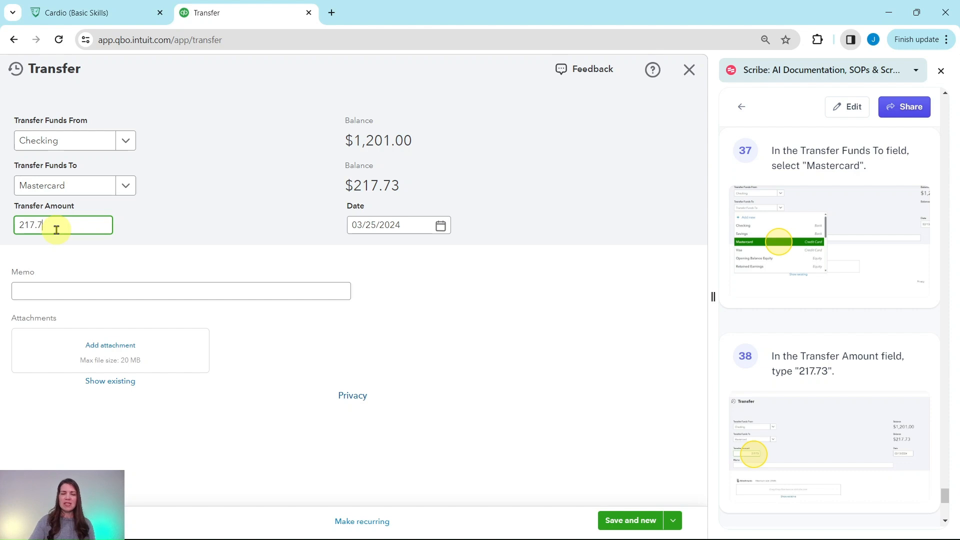
text(63)
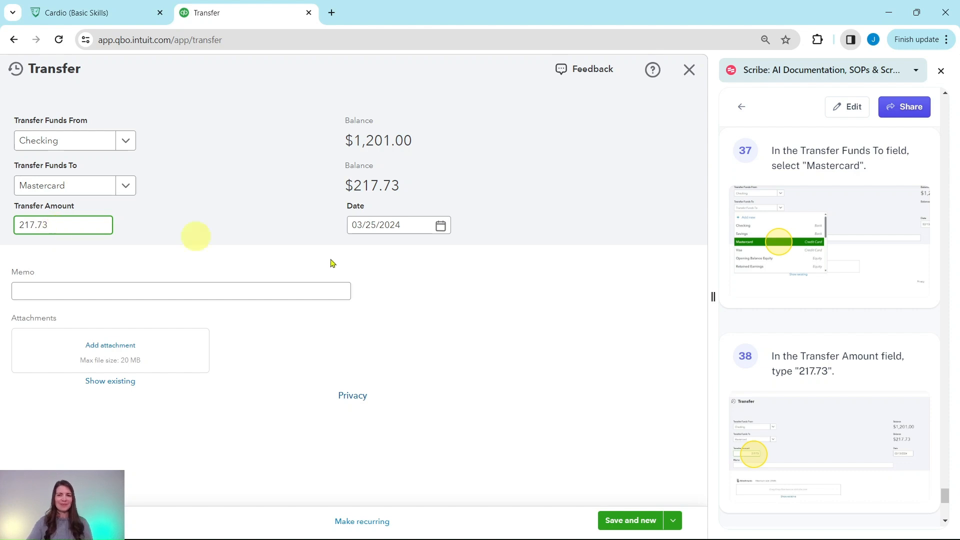
scroll(833, 335, down, 3)
scroll(834, 325, down, 3)
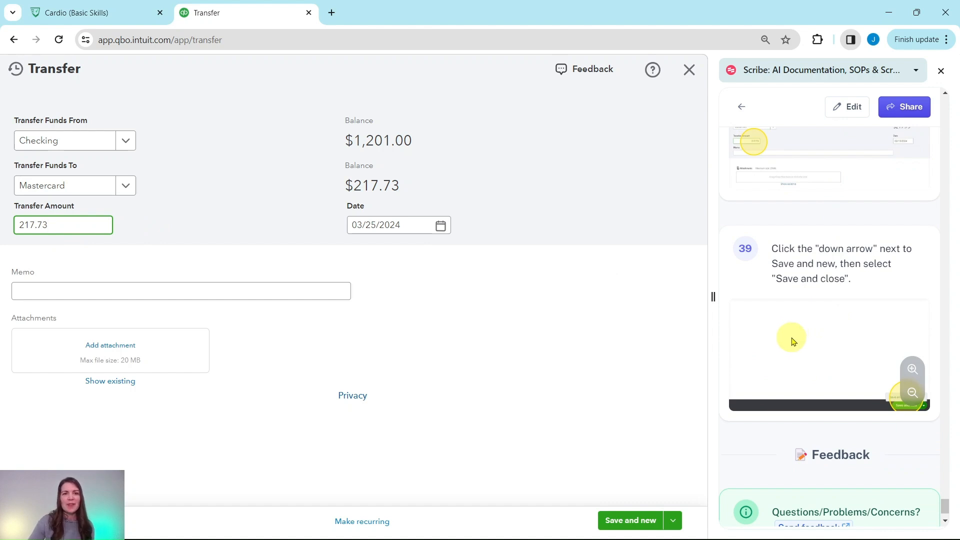
scroll(793, 342, down, 1)
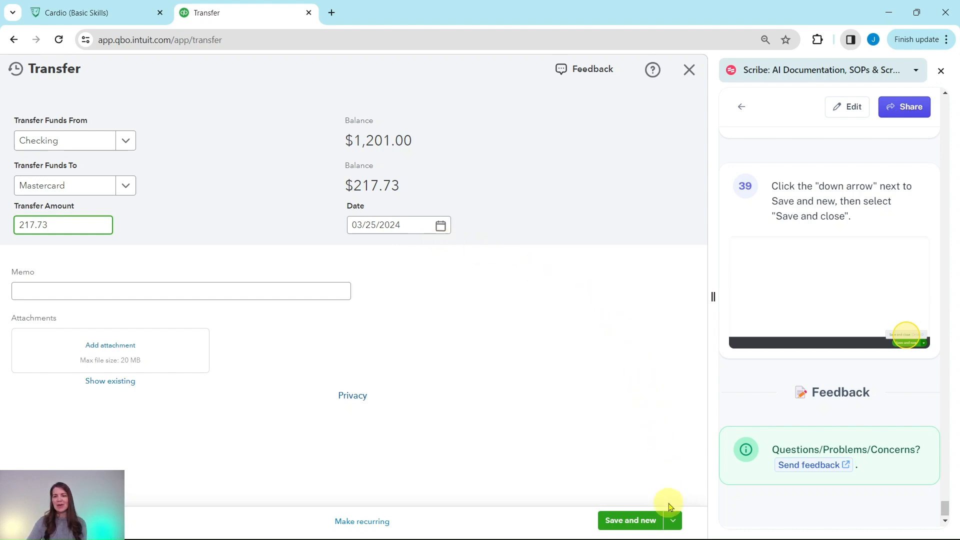
click(673, 521)
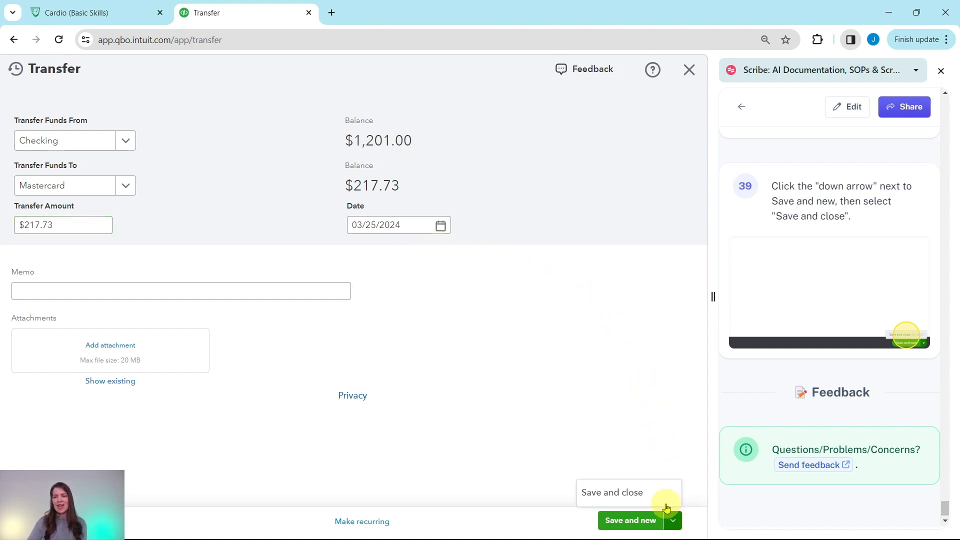
click(606, 497)
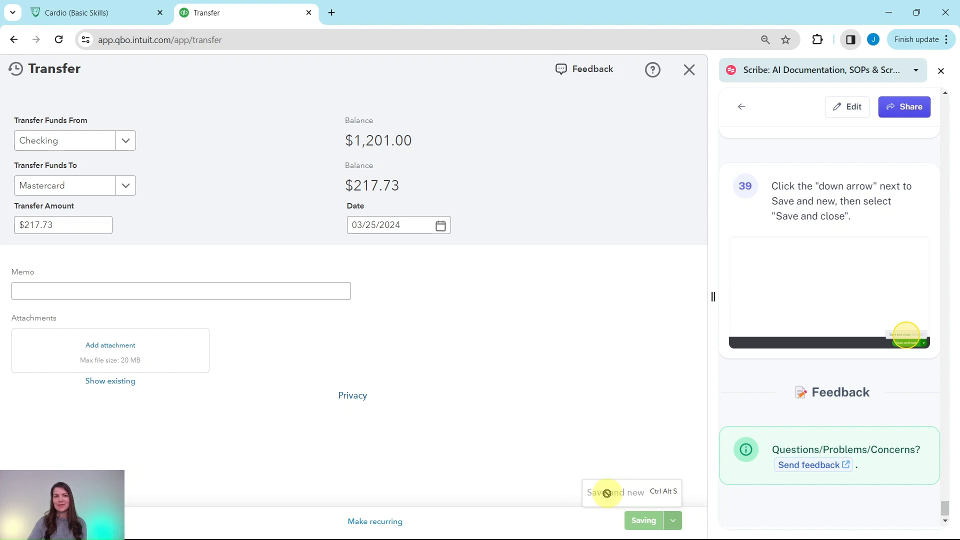